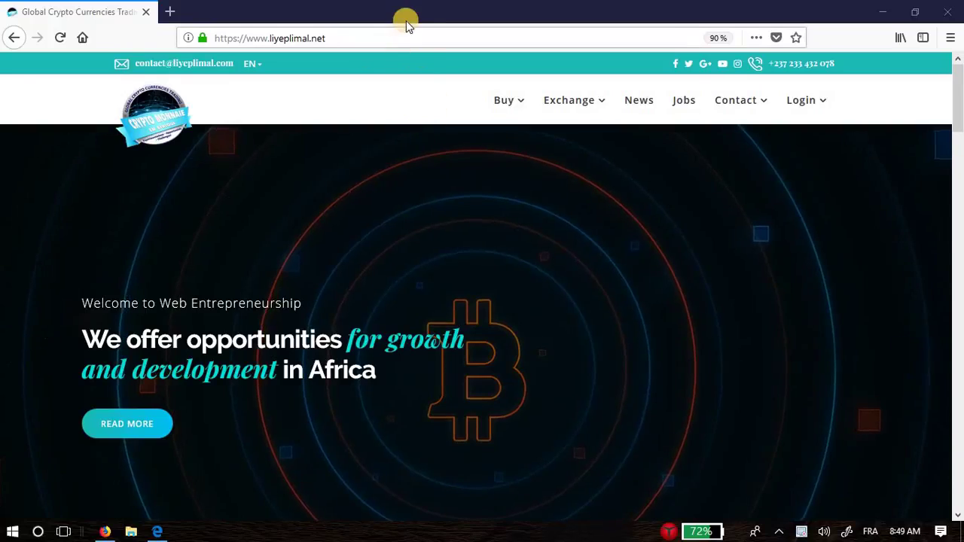
Look over the liyeplimal.net home page, scrolling up and down through its content.
left_click(326, 38)
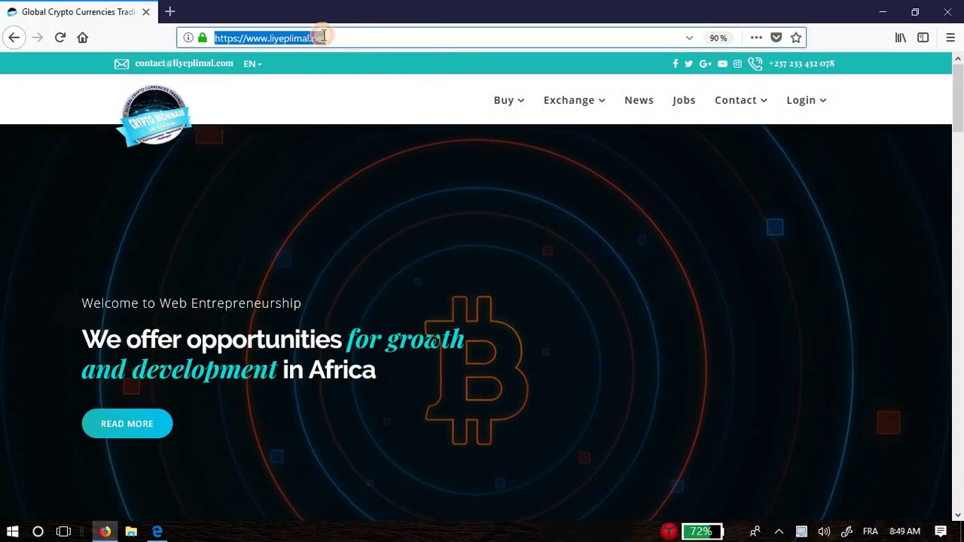
left_click(331, 35)
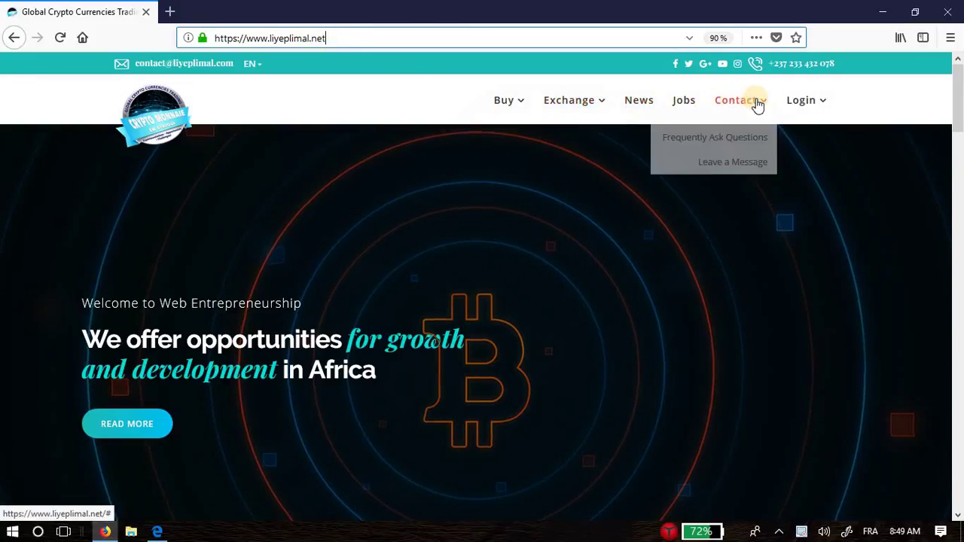
mouse_move(805, 106)
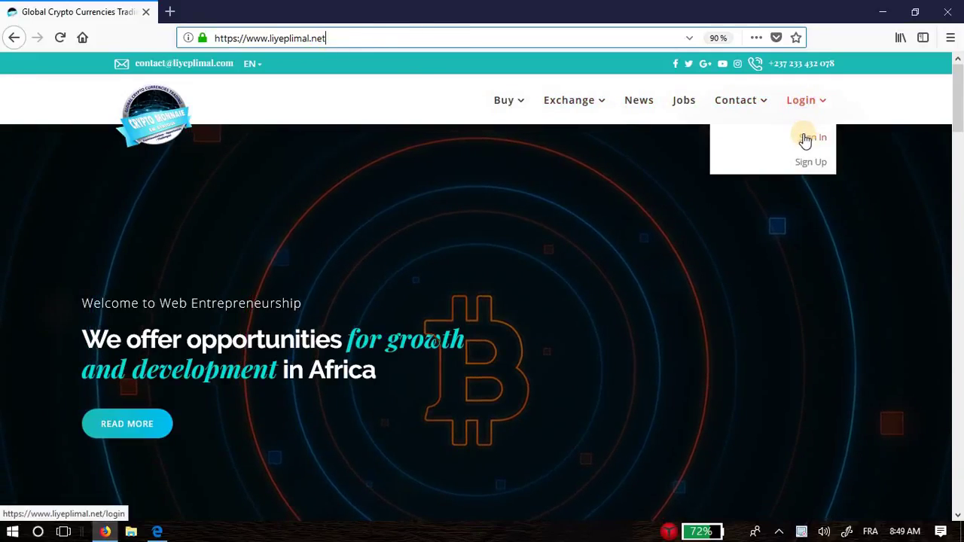
scroll(520, 193, "down", 7)
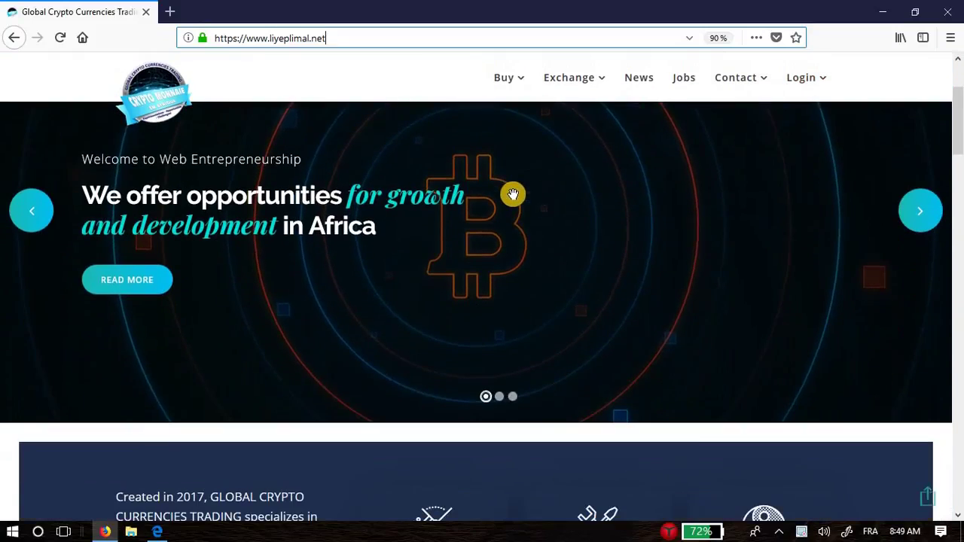
scroll(504, 206, "up", 7)
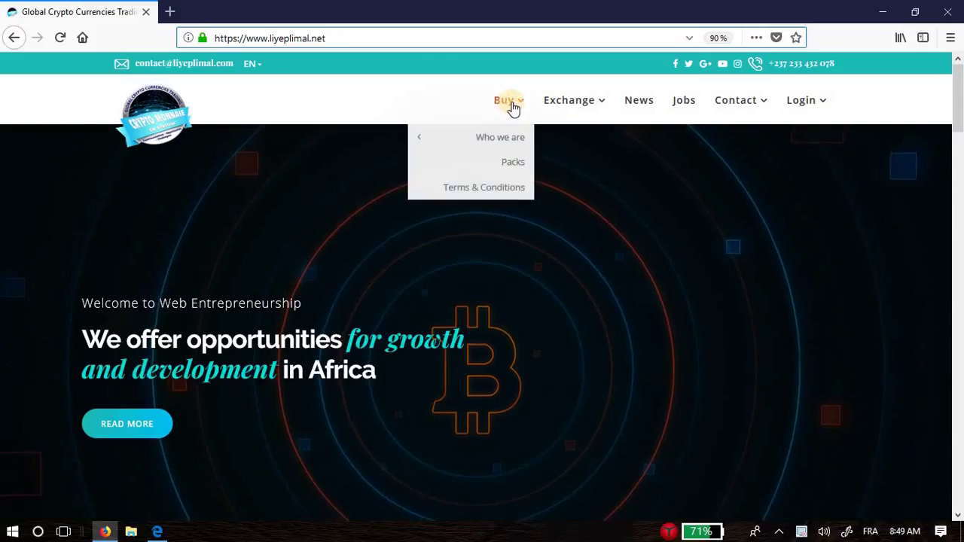
scroll(501, 271, "down", 15)
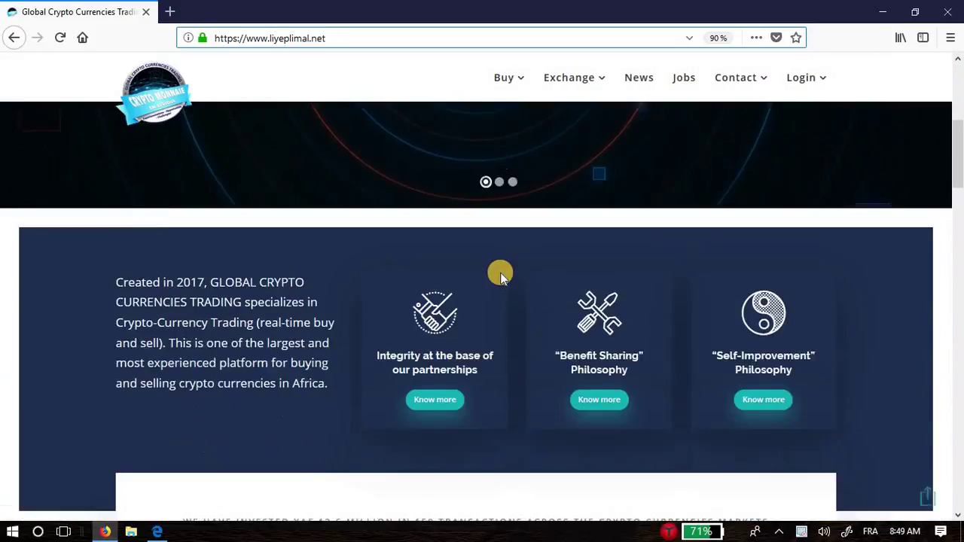
scroll(503, 270, "down", 7)
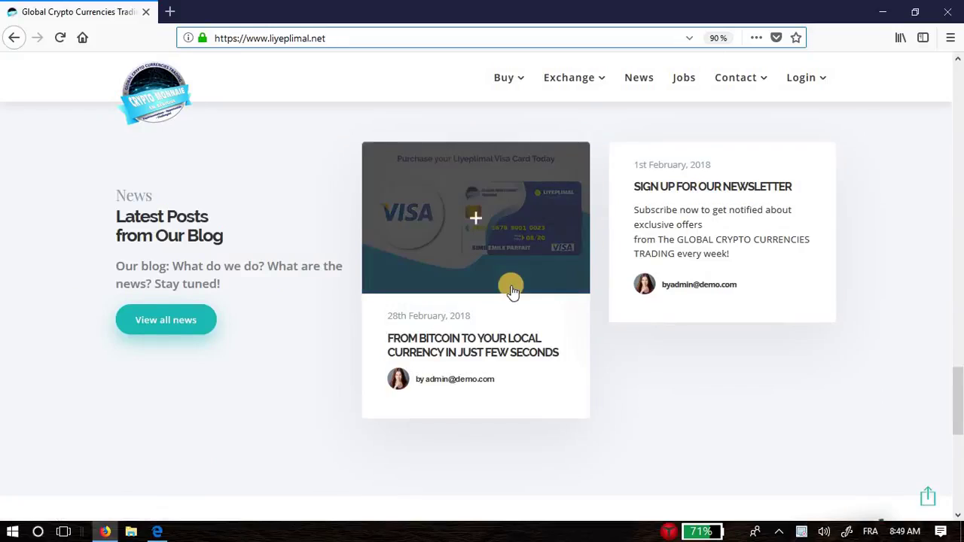
scroll(510, 287, "down", 6)
scroll(511, 290, "up", 10)
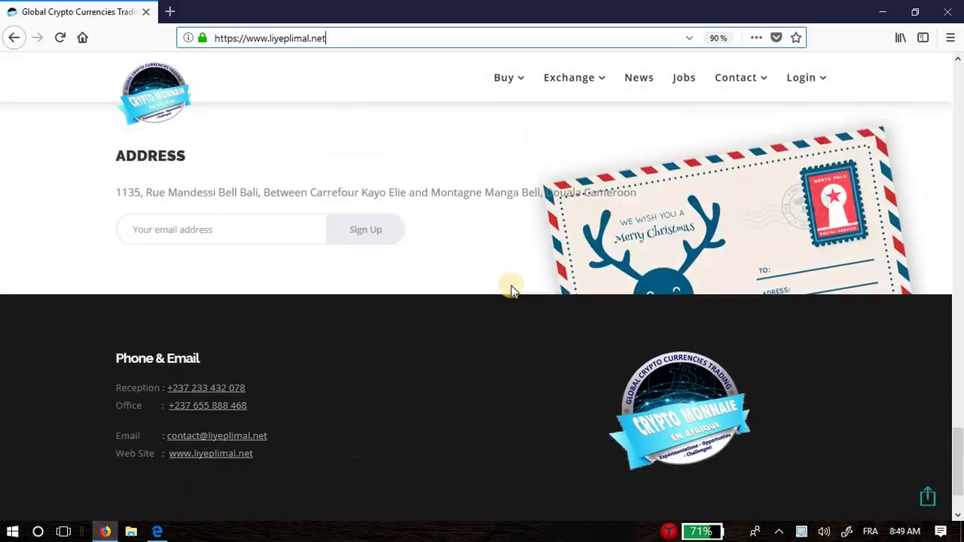
scroll(511, 291, "up", 10)
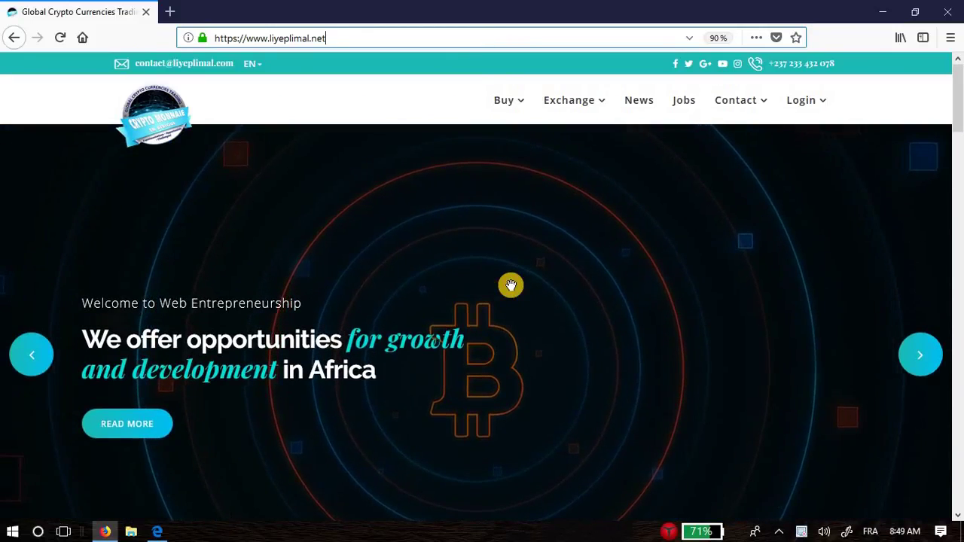
Choose Sign In from the header's Login menu to reach the sign-in page.
left_click(373, 38)
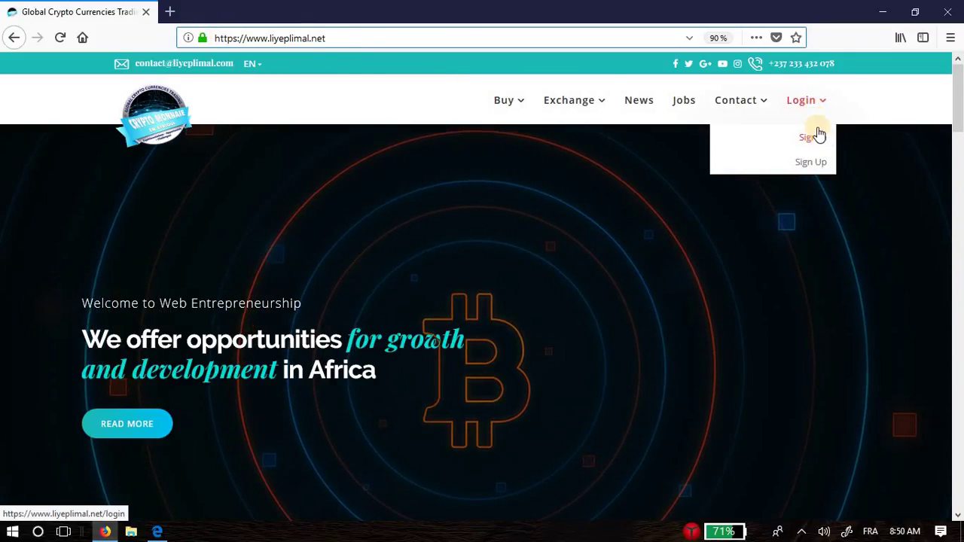
left_click(813, 159)
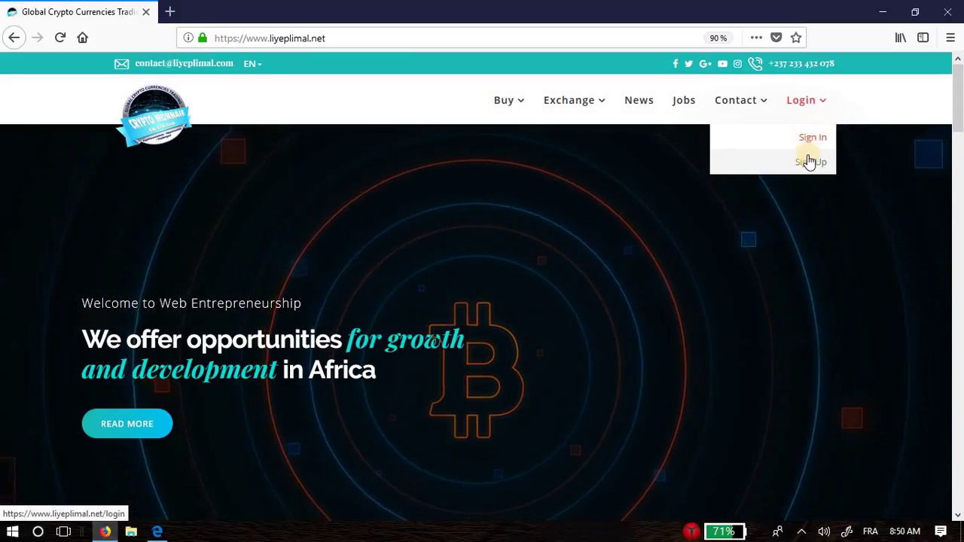
left_click(808, 161)
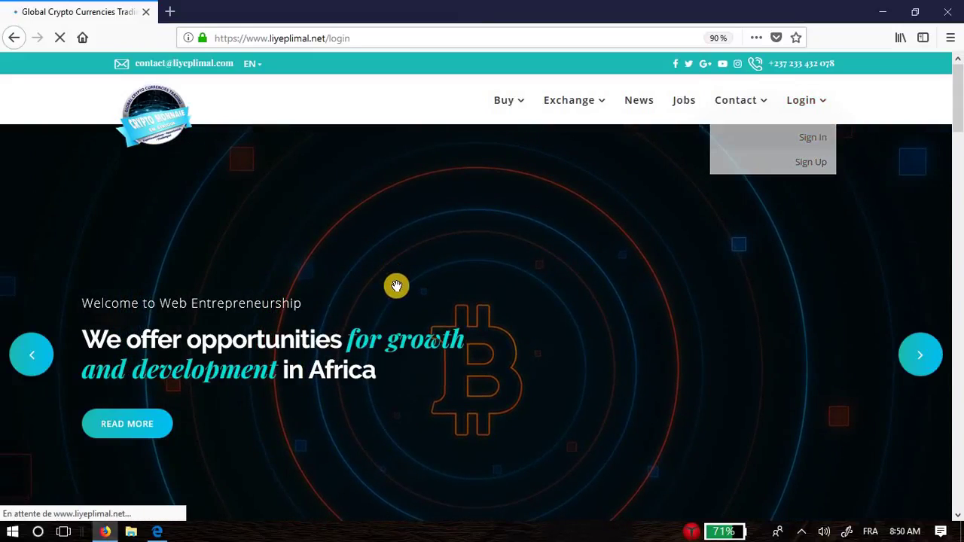
Enter the account username and password, then tick reCAPTCHA's 'I'm not a robot' box.
scroll(399, 290, "down", 8)
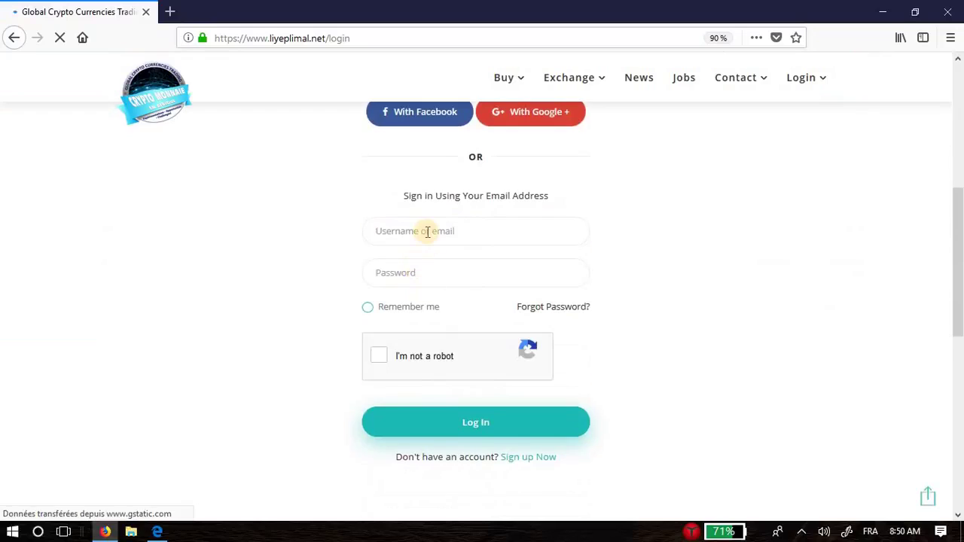
left_click(426, 232)
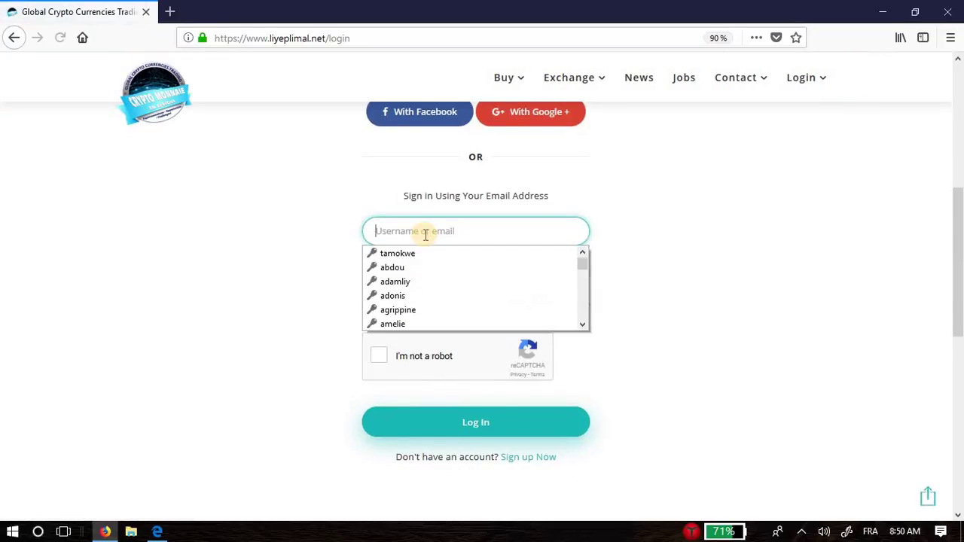
type("yungong")
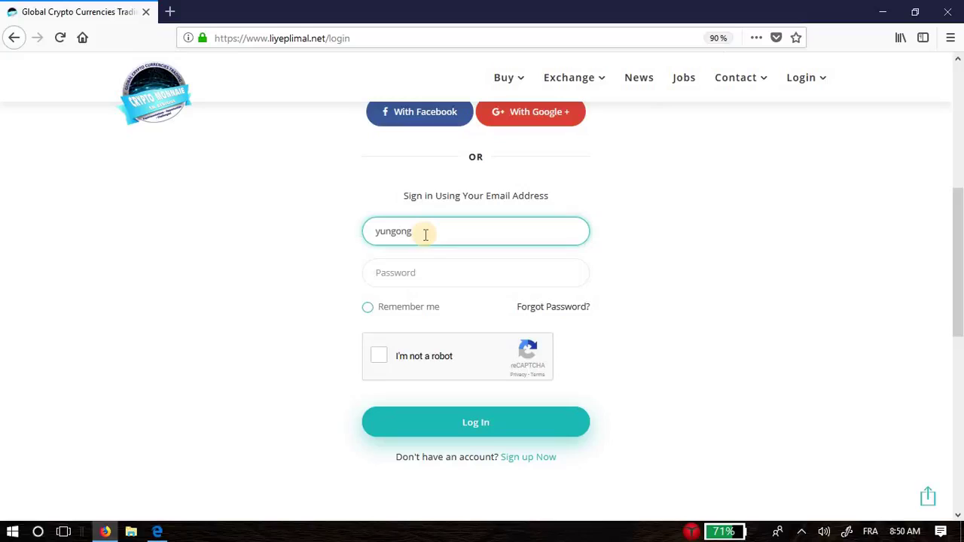
key("Tab")
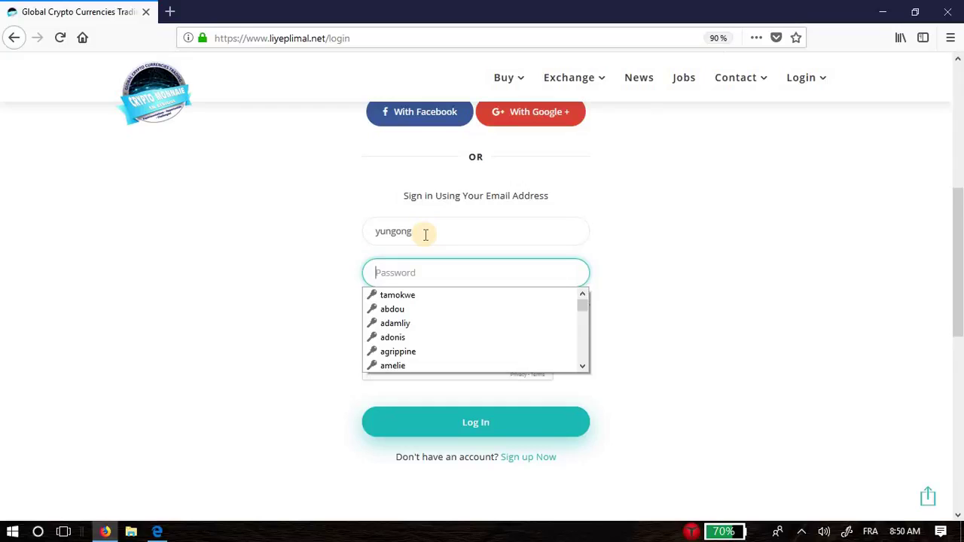
type("••")
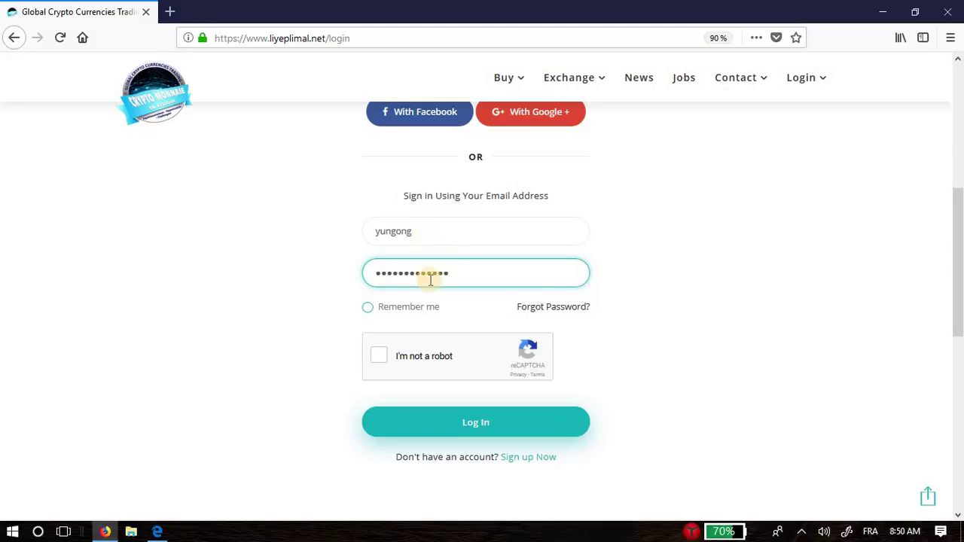
left_click(378, 354)
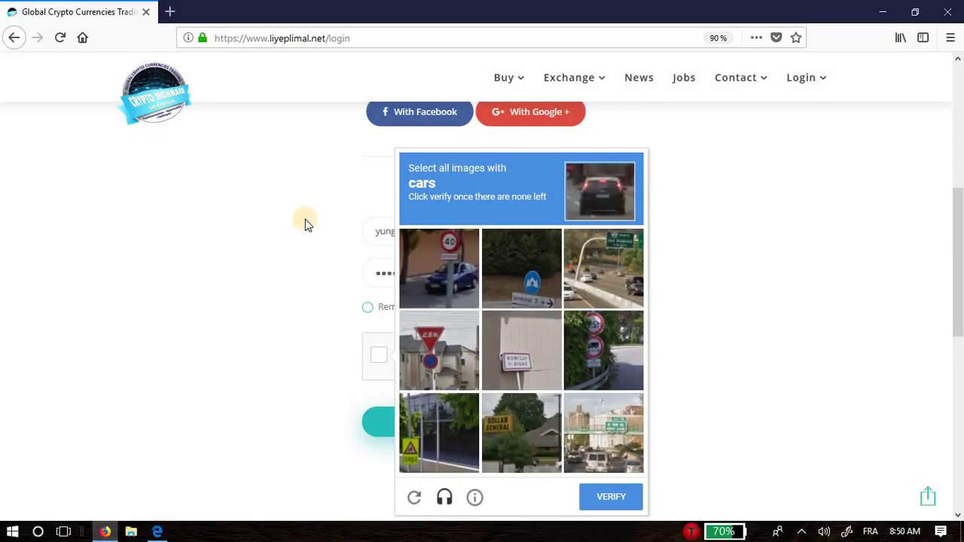
Select every image tile showing cars in the reCAPTCHA grid and submit with Verify.
left_click(603, 258)
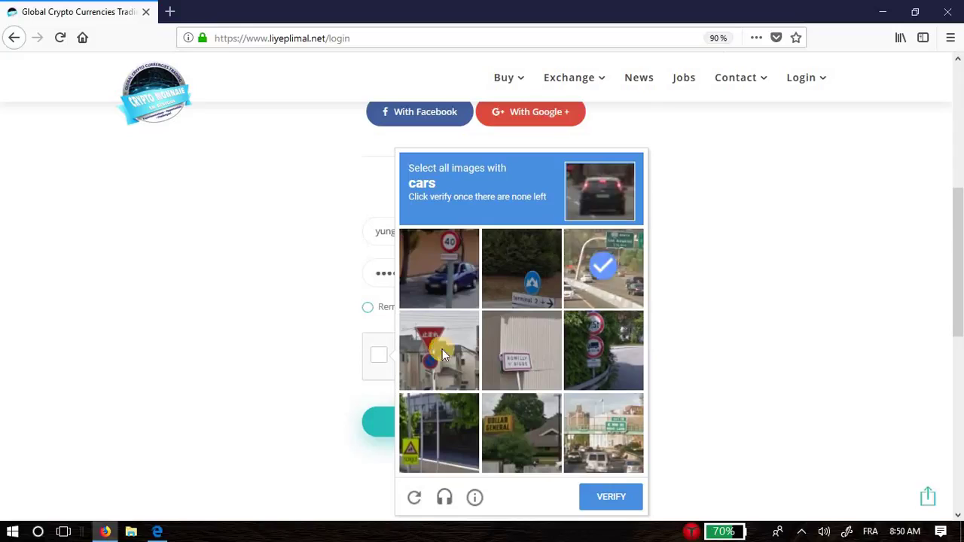
left_click(606, 442)
left_click(440, 269)
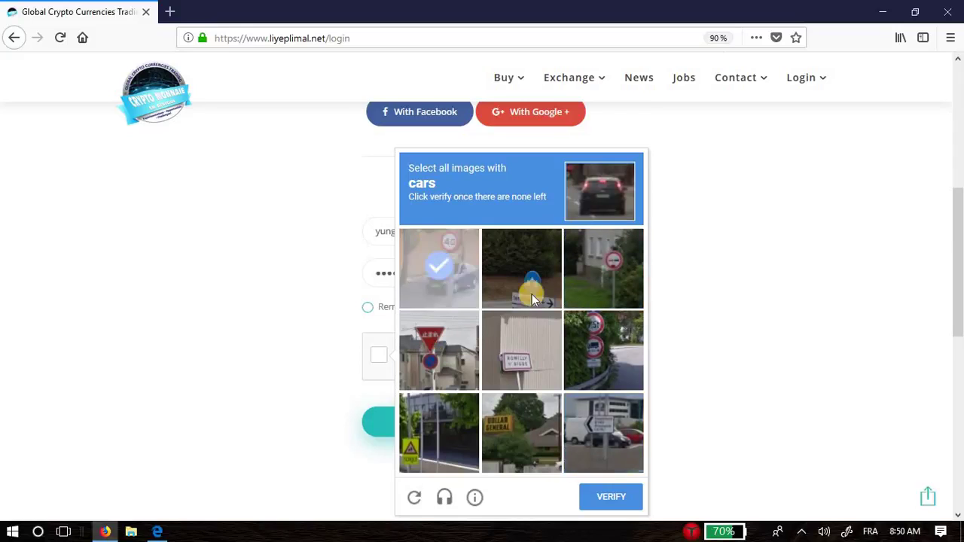
left_click(614, 442)
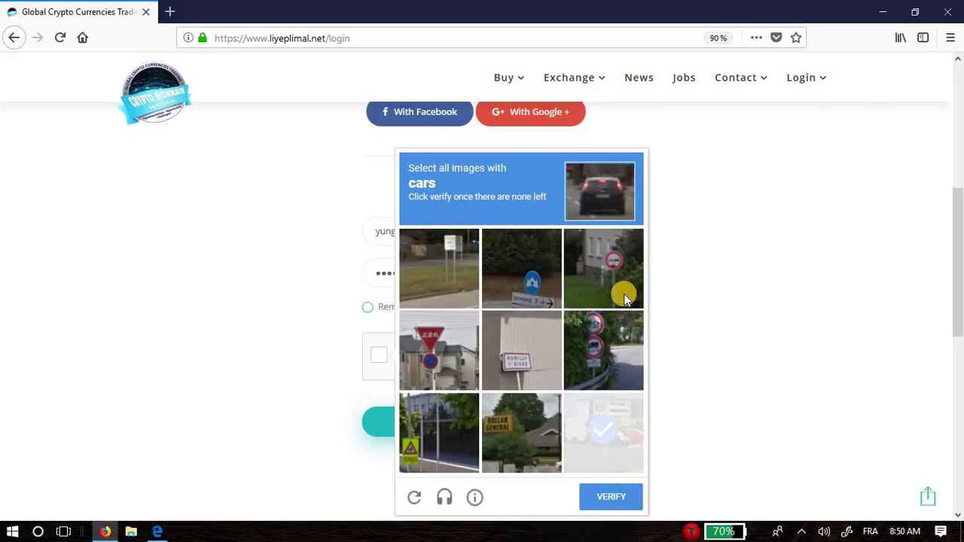
left_click(601, 495)
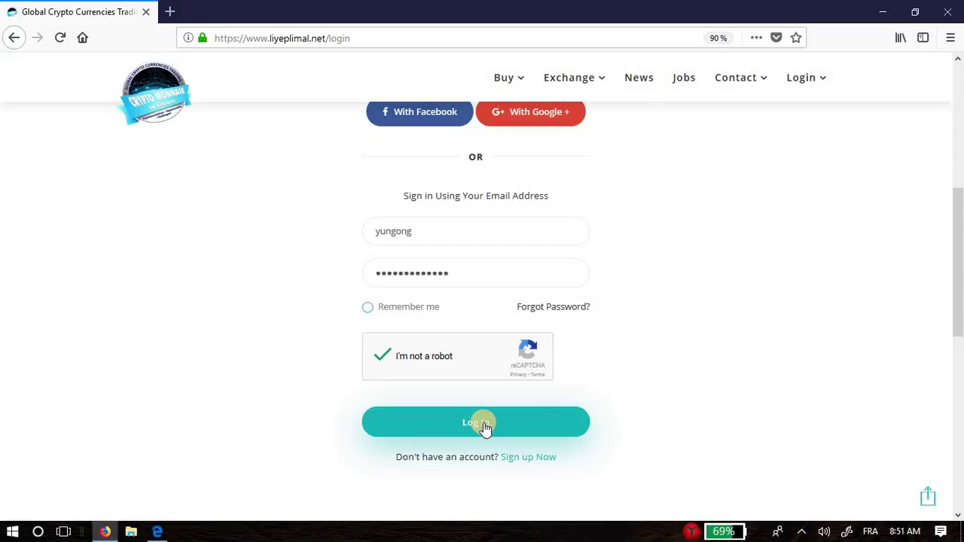
Log in, choose 'Ne pas enregistrer' to decline saving, then refocus the Username field.
left_click(484, 425)
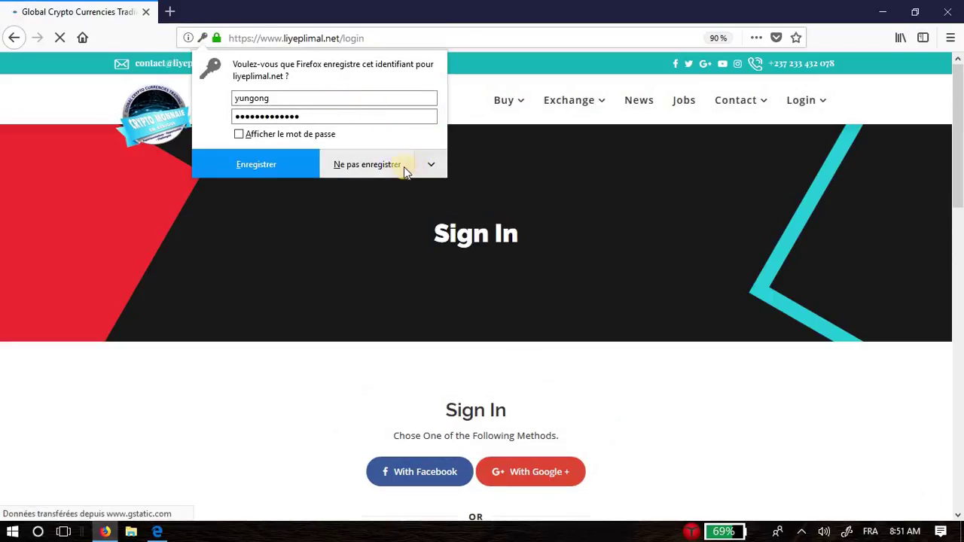
left_click(402, 166)
left_click(465, 208)
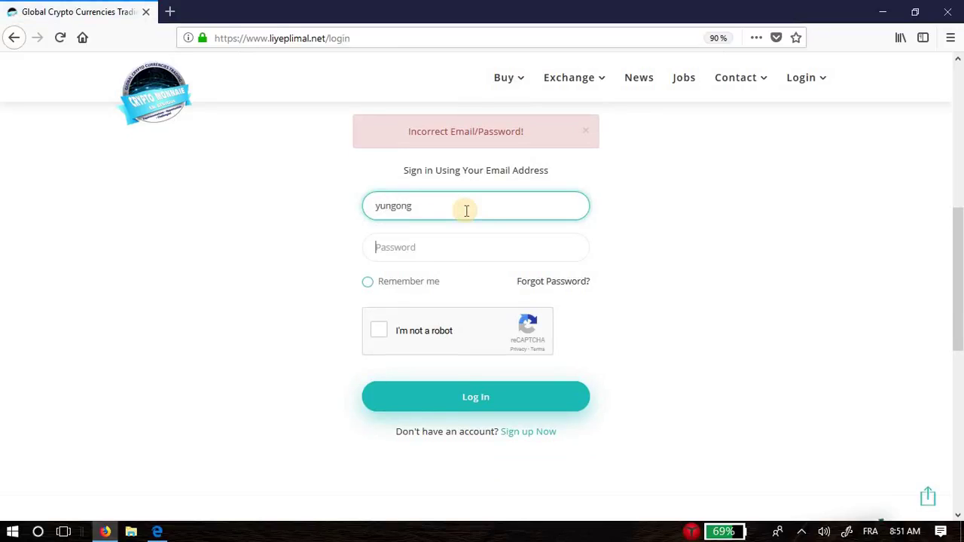
Enter the account password, tick 'I'm not a robot', and submit the first set of vehicle tiles.
key("Tab")
type("*")
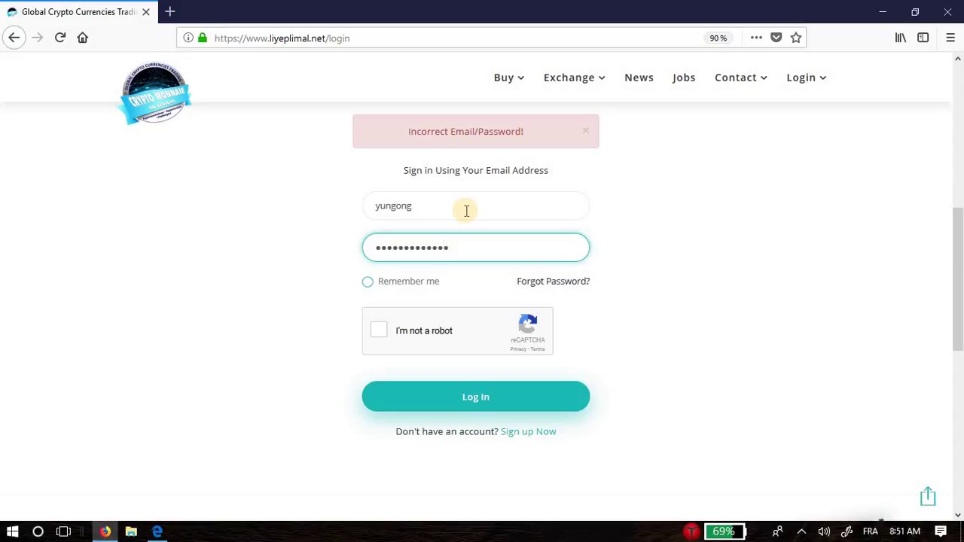
left_click(388, 329)
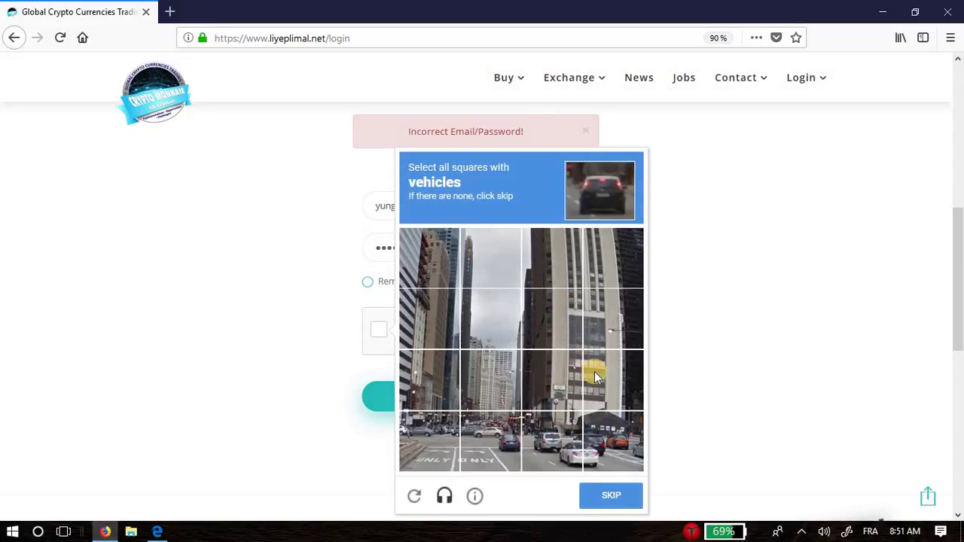
left_click(561, 436)
left_click(489, 441)
left_click(613, 441)
left_click(610, 499)
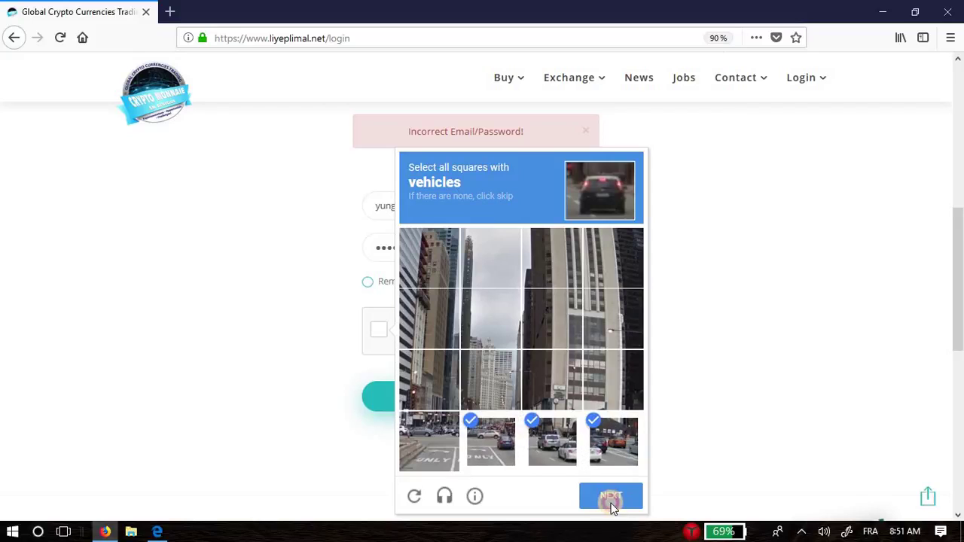
Pick the car tiles in the second image, verify the challenge, and log in.
left_click(498, 339)
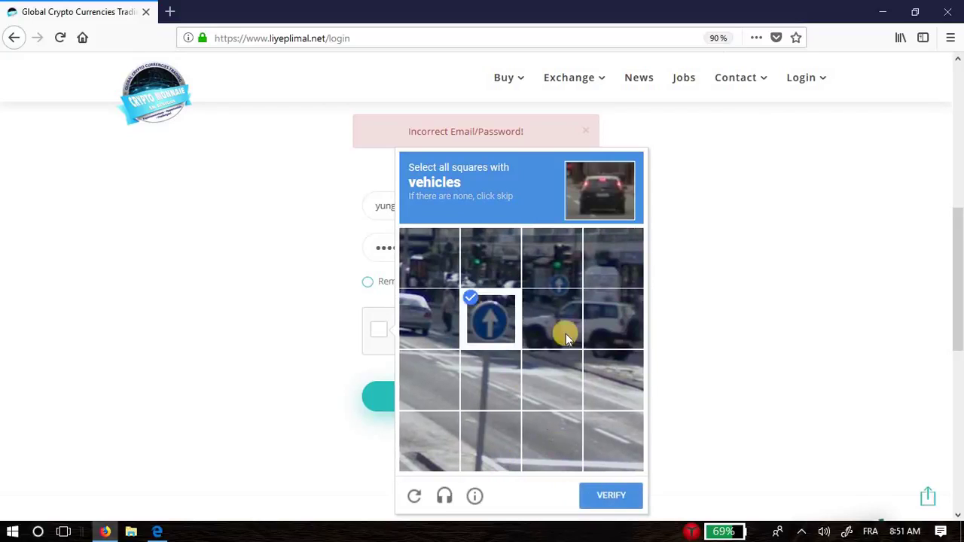
left_click(497, 327)
left_click(429, 318)
left_click(551, 319)
left_click(612, 319)
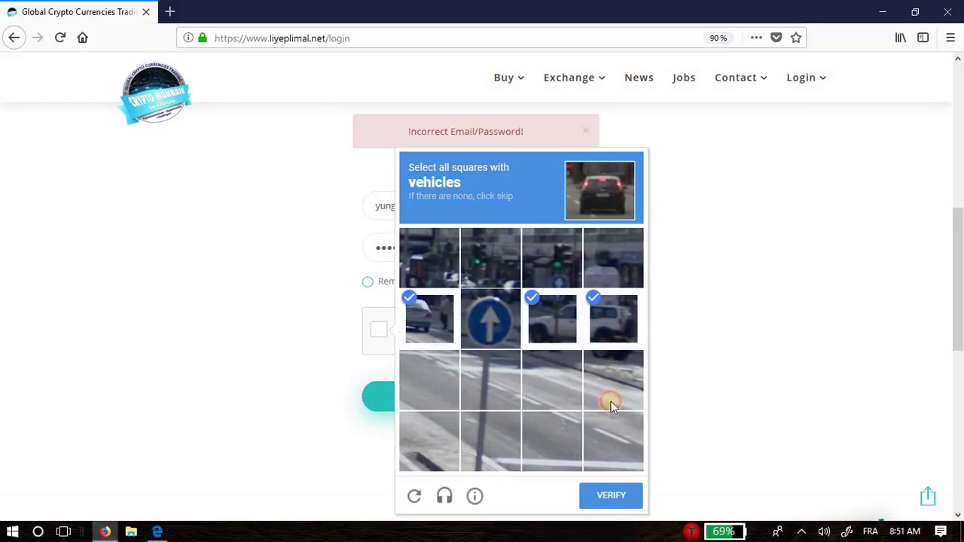
left_click(596, 489)
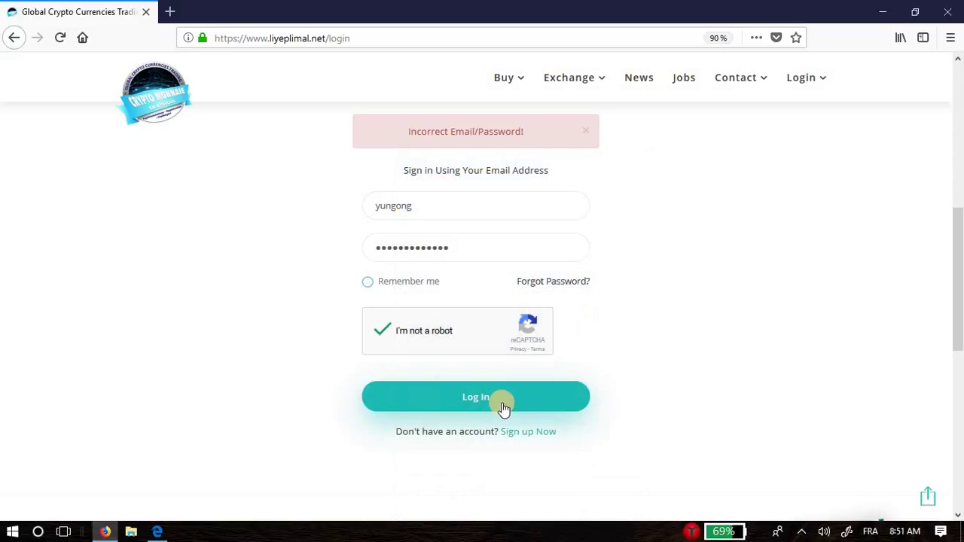
left_click(503, 406)
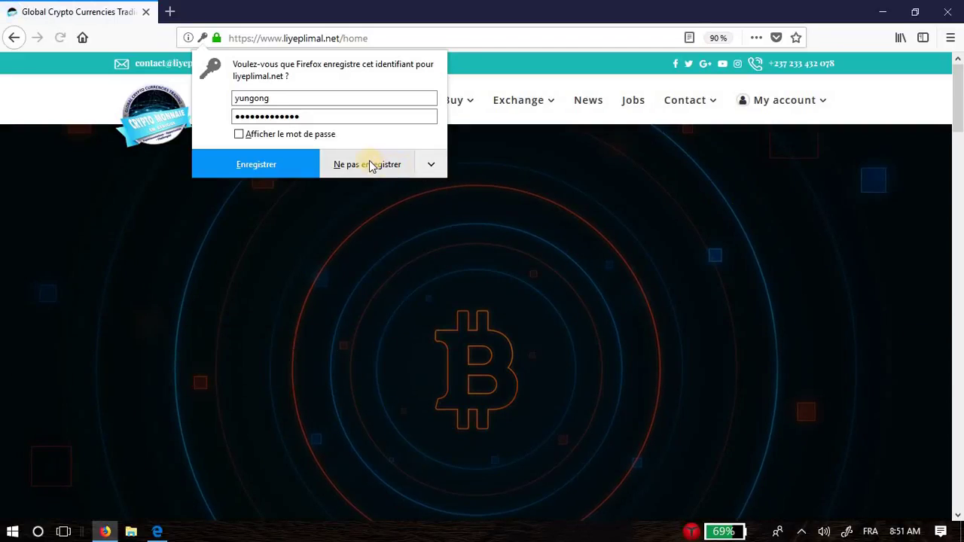
Decline saving the login with 'Ne pas enregistrer' and switch the site language from EN to Français.
left_click(369, 164)
mouse_move(758, 98)
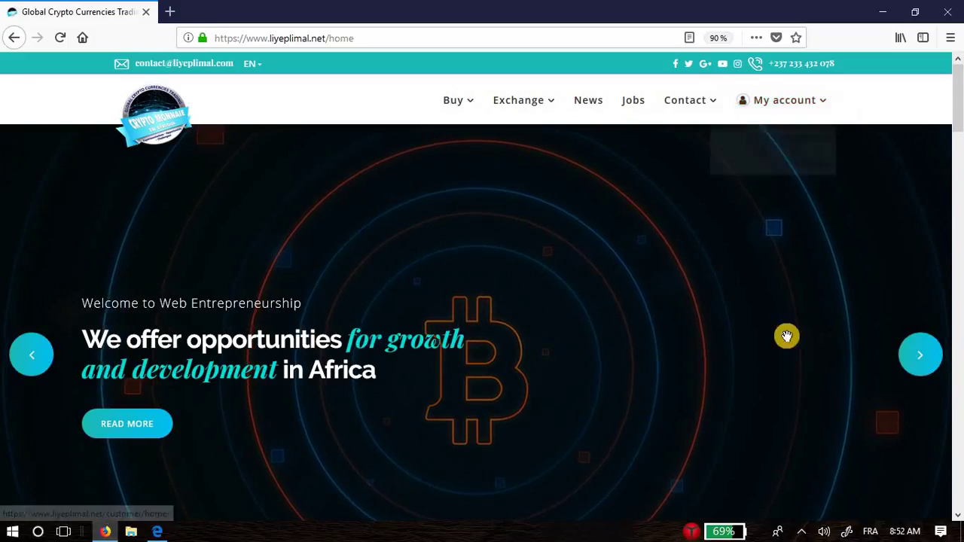
left_click(259, 68)
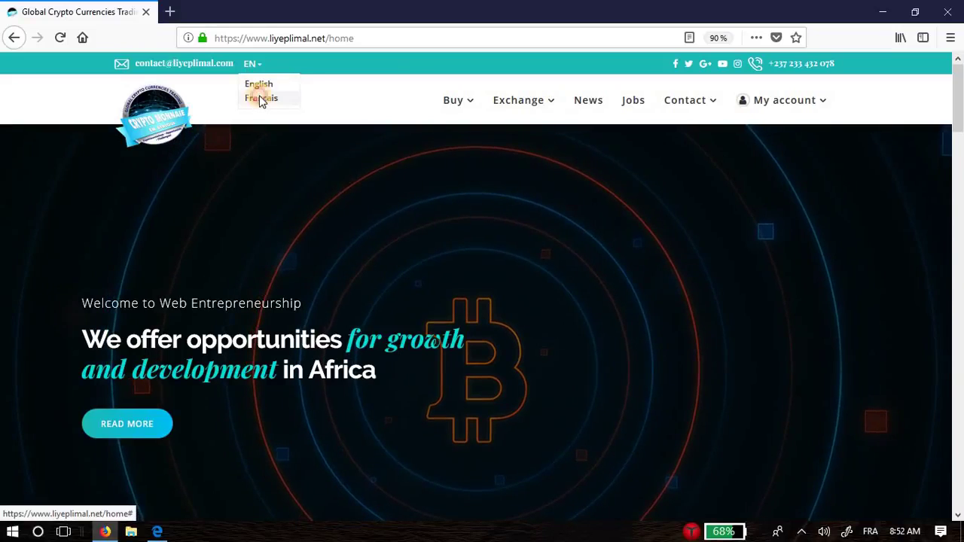
left_click(261, 100)
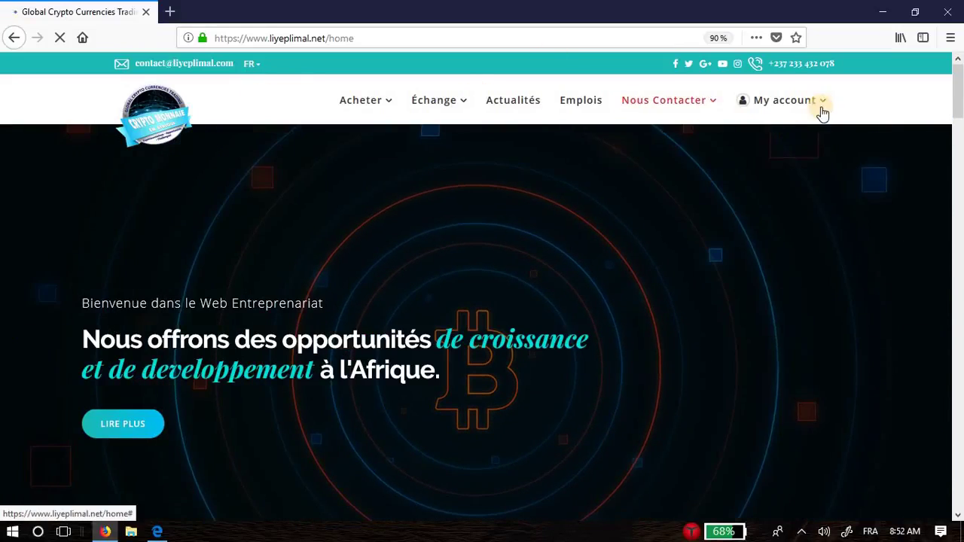
mouse_move(823, 112)
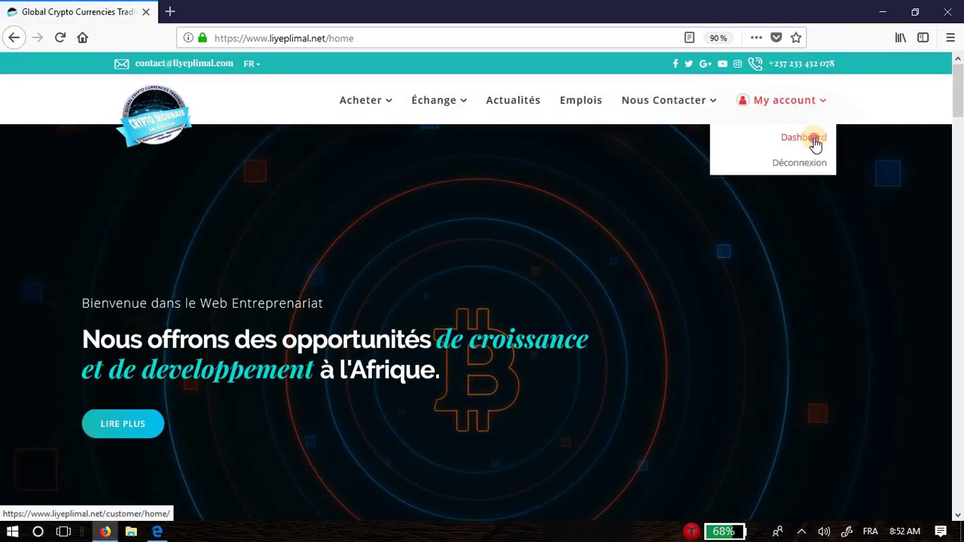
Open the customer dashboard from My account.
left_click(814, 138)
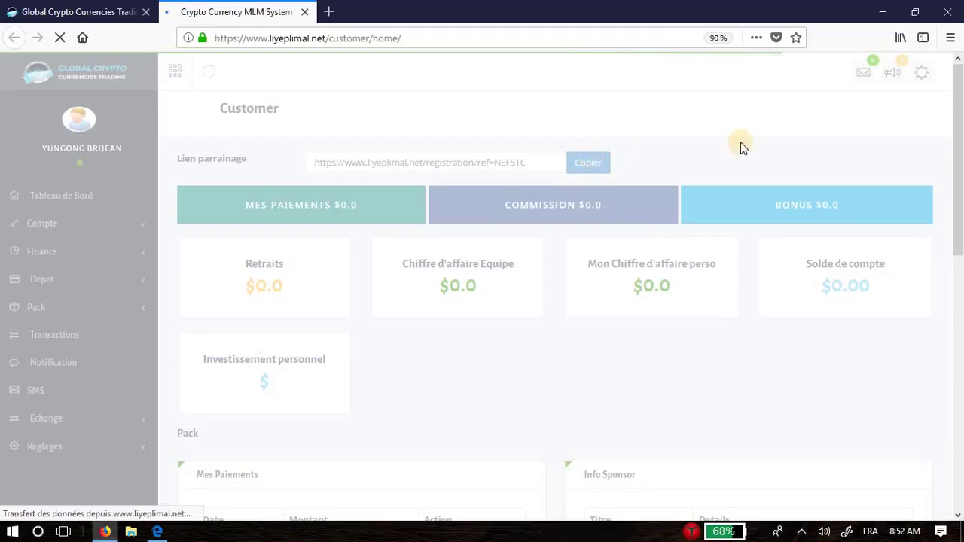
scroll(620, 222, "down", 4)
scroll(620, 221, "up", 4)
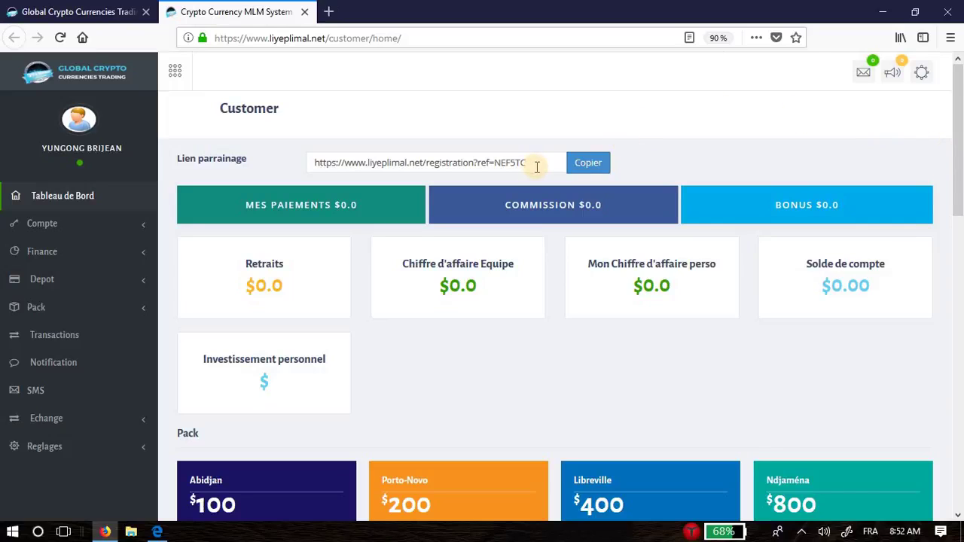
Select and copy the full Lien parrainage referral link into a new blank tab.
left_click_drag(538, 166, 295, 163)
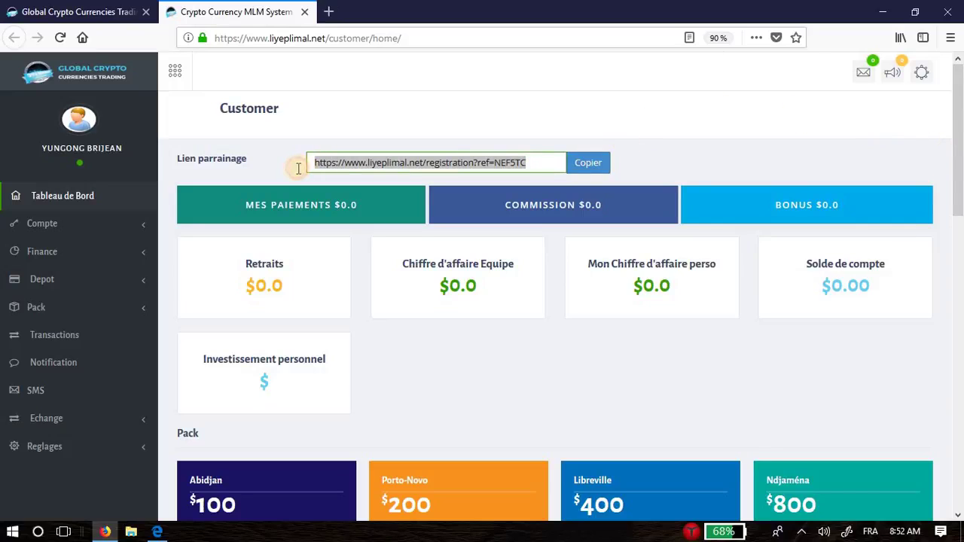
left_click(508, 163)
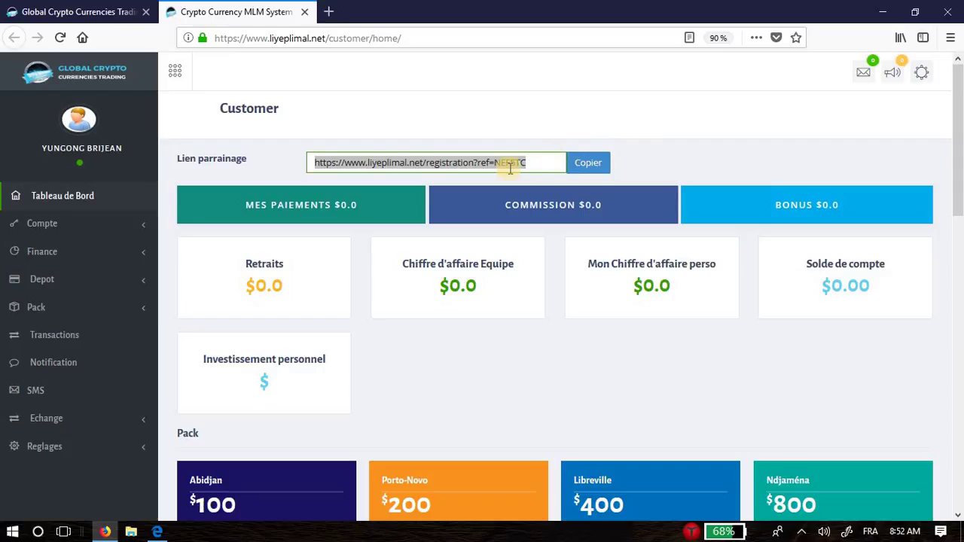
left_click_drag(537, 161, 325, 166)
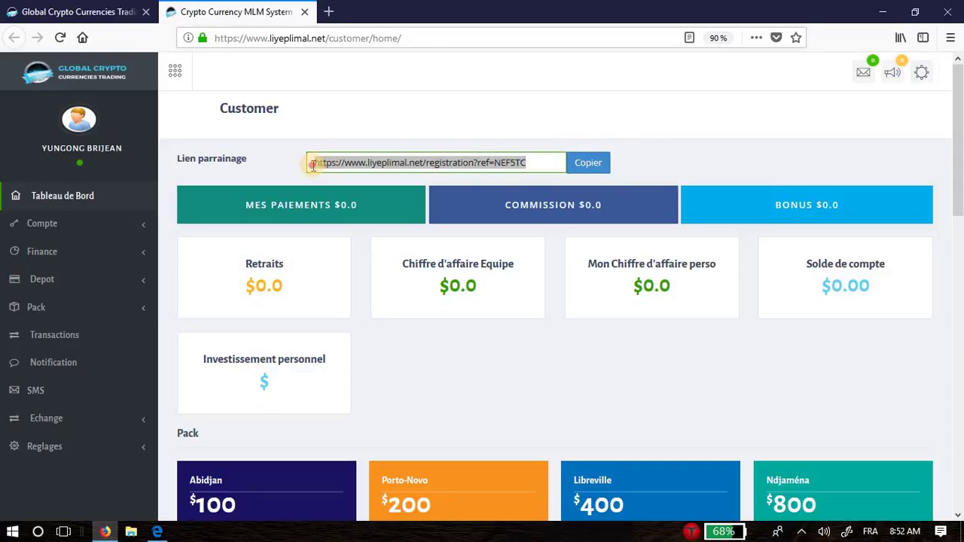
left_click(531, 162)
left_click_drag(534, 162, 309, 168)
key("ctrl+c")
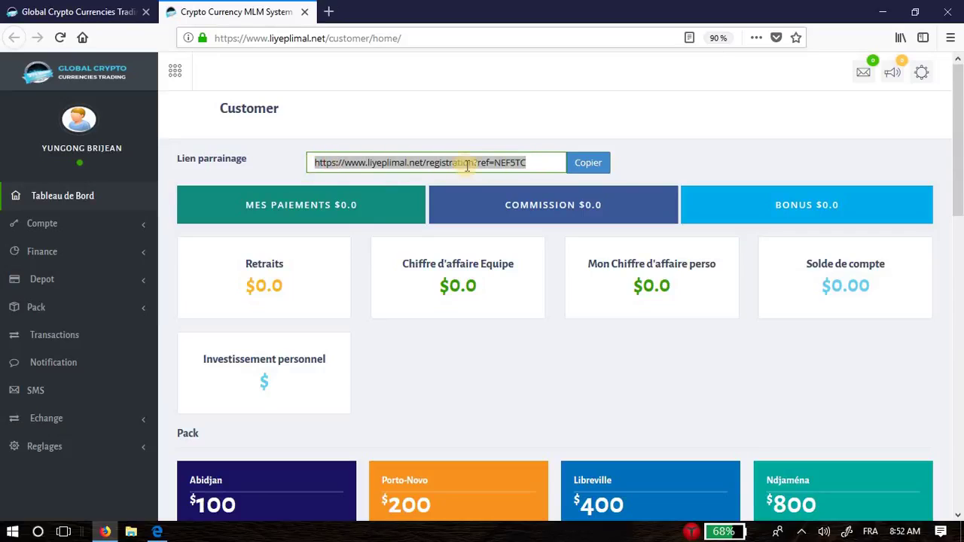
left_click(588, 165)
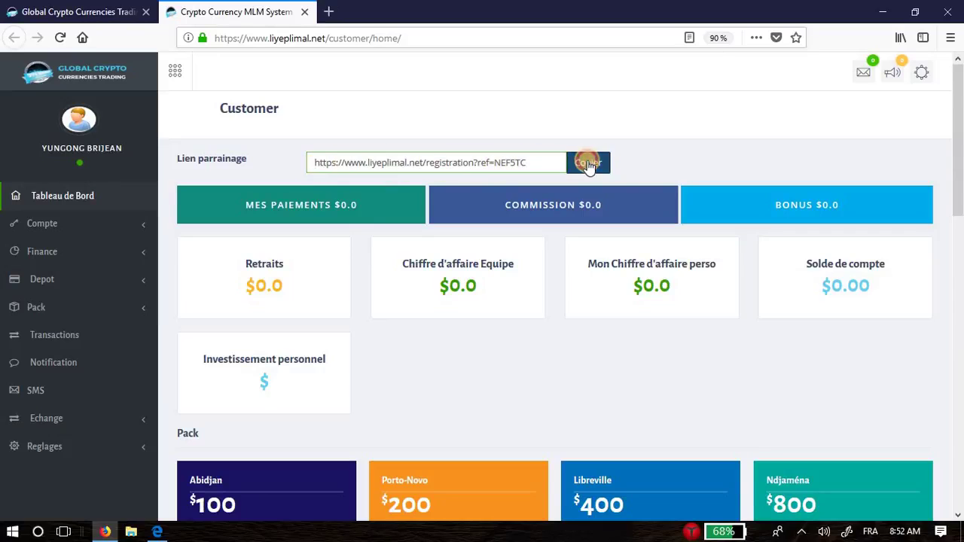
left_click(329, 15)
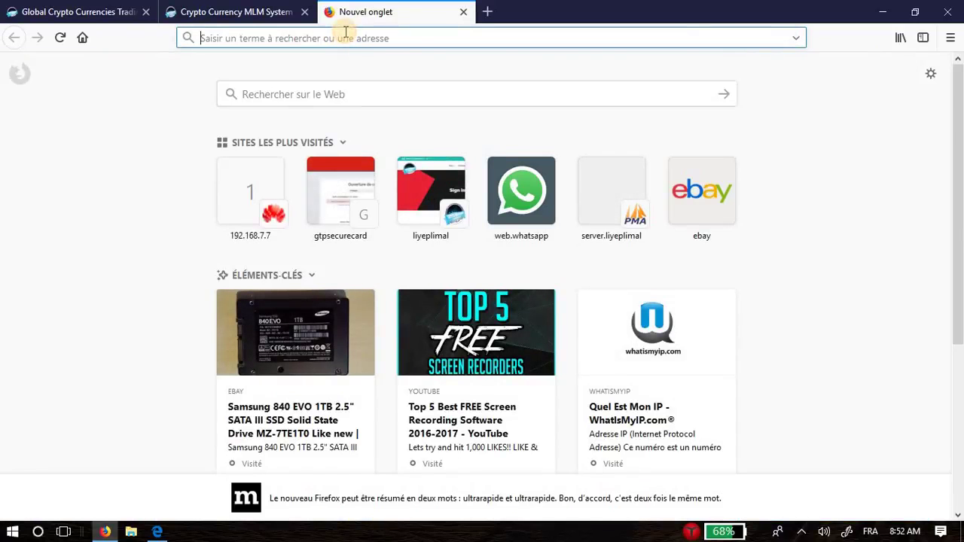
Load the pasted referral link and inspect the prefilled ID sponsor field.
key("ctrl+v")
key("Return")
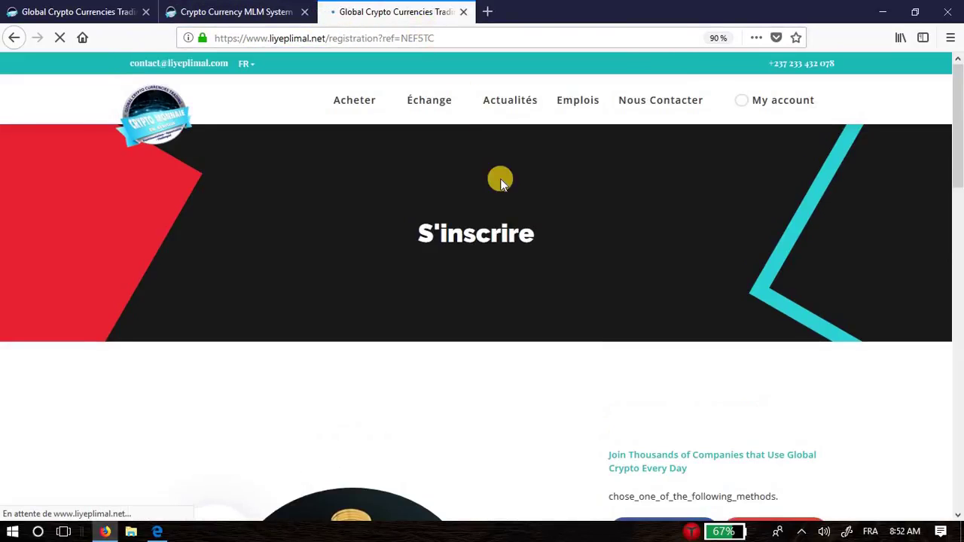
scroll(684, 243, "down", 6)
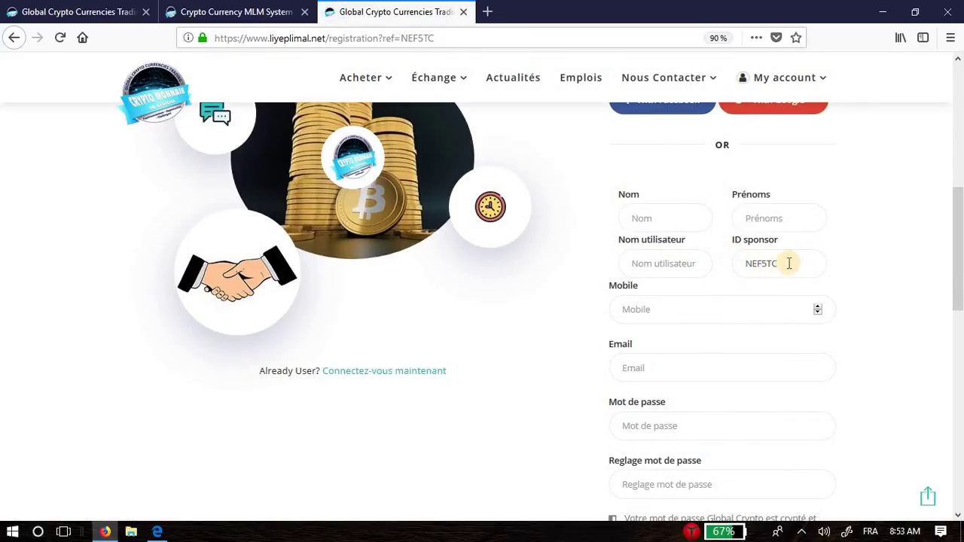
left_click(755, 263)
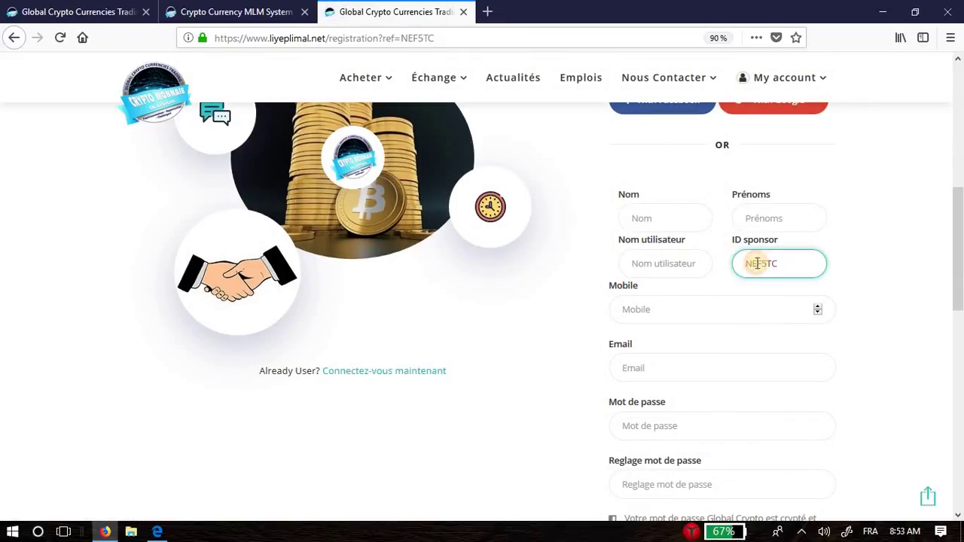
Compare the referral code at the end of the dashboard link, then return to the registration tab.
left_click(260, 6)
left_click(513, 163)
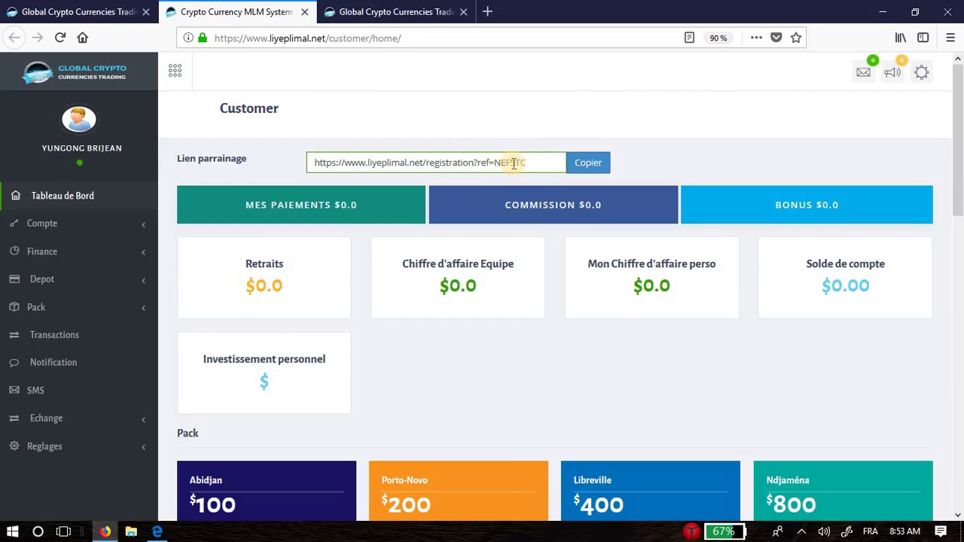
double_click(504, 163)
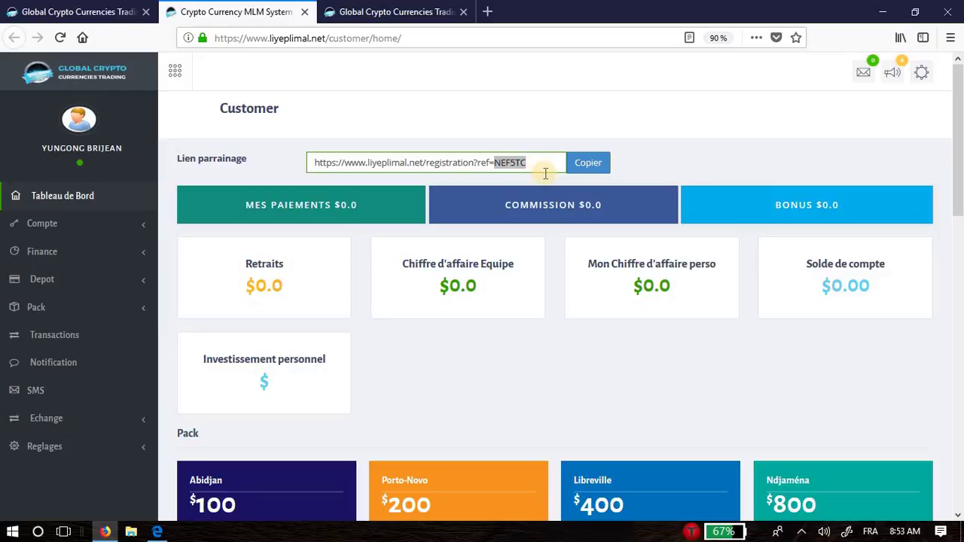
left_click(540, 162)
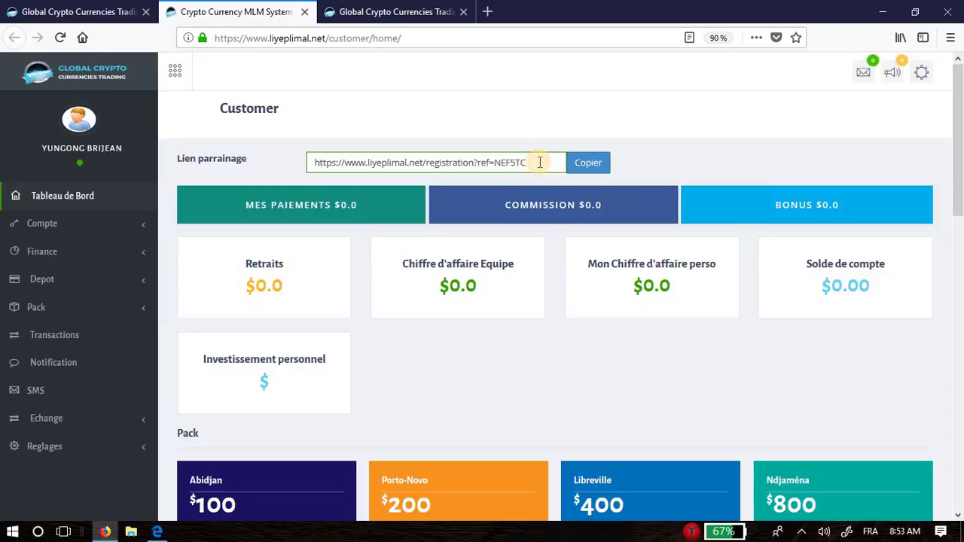
double_click(504, 164)
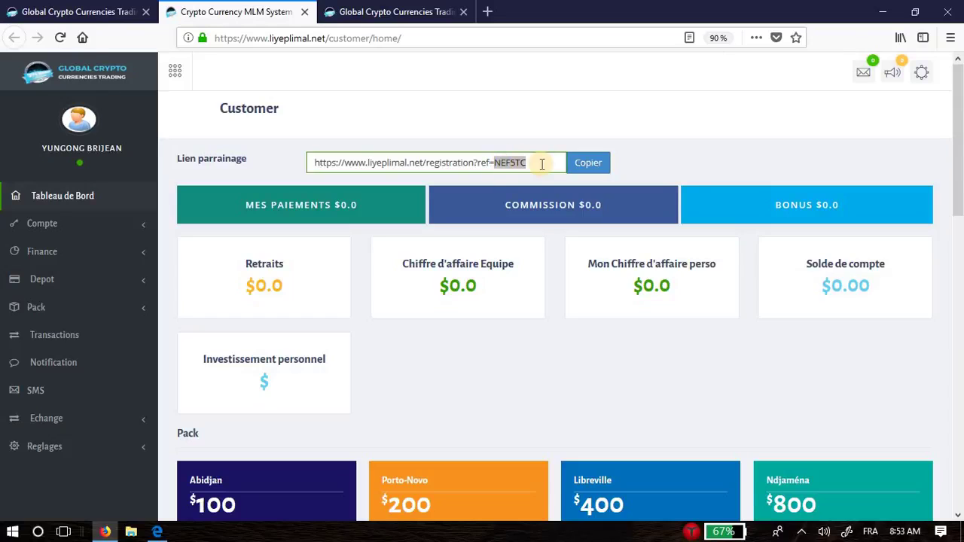
left_click(540, 162)
left_click_drag(548, 160, 317, 161)
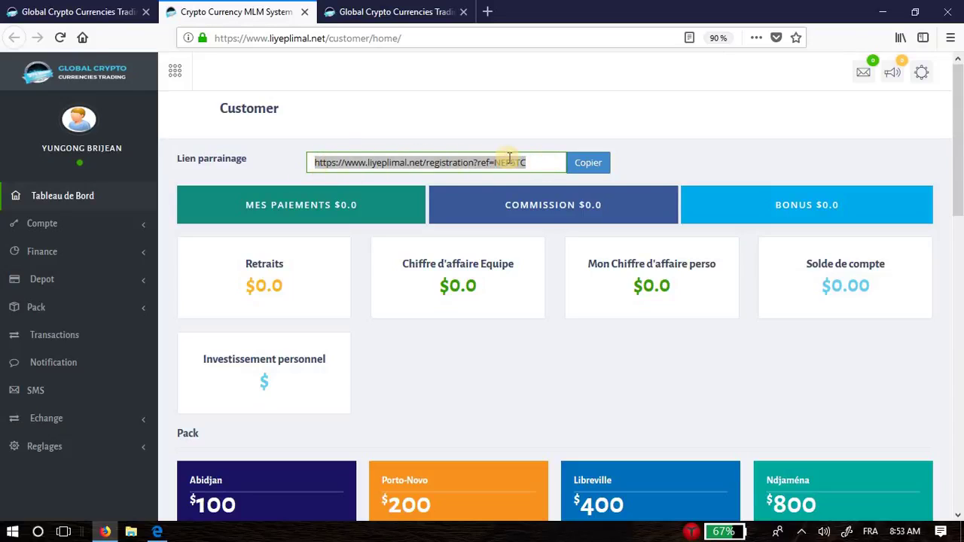
left_click(349, 13)
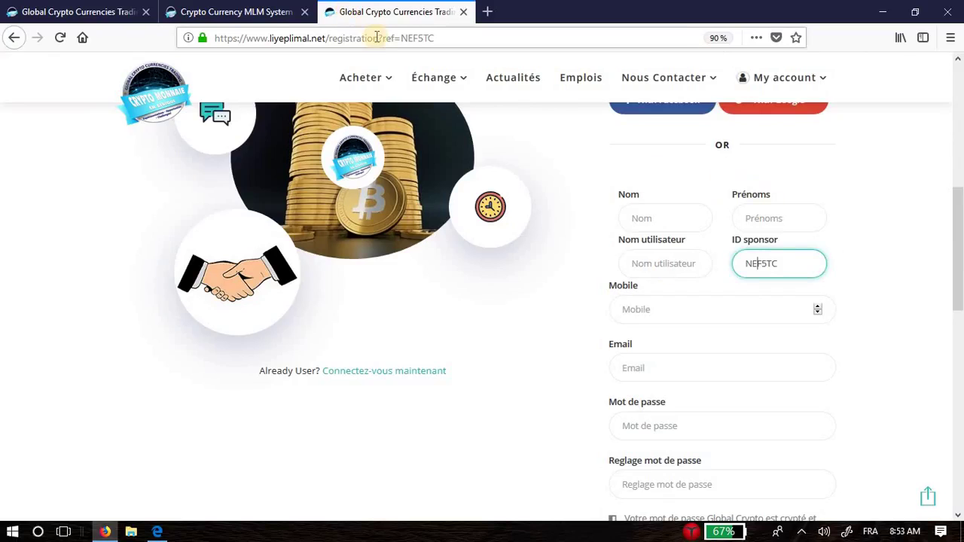
Check the prefilled ID sponsor, then enter the new member's last name and first name.
left_click(431, 37)
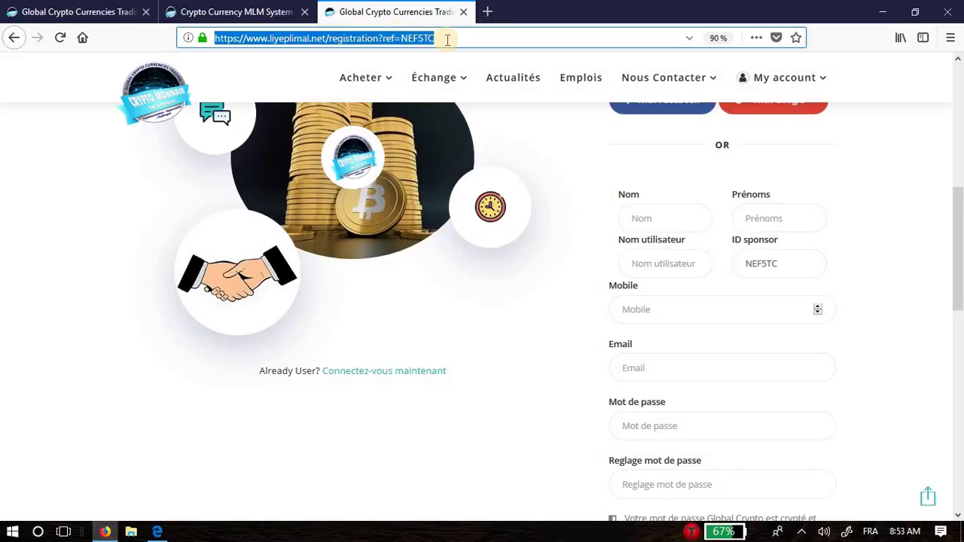
left_click(769, 262)
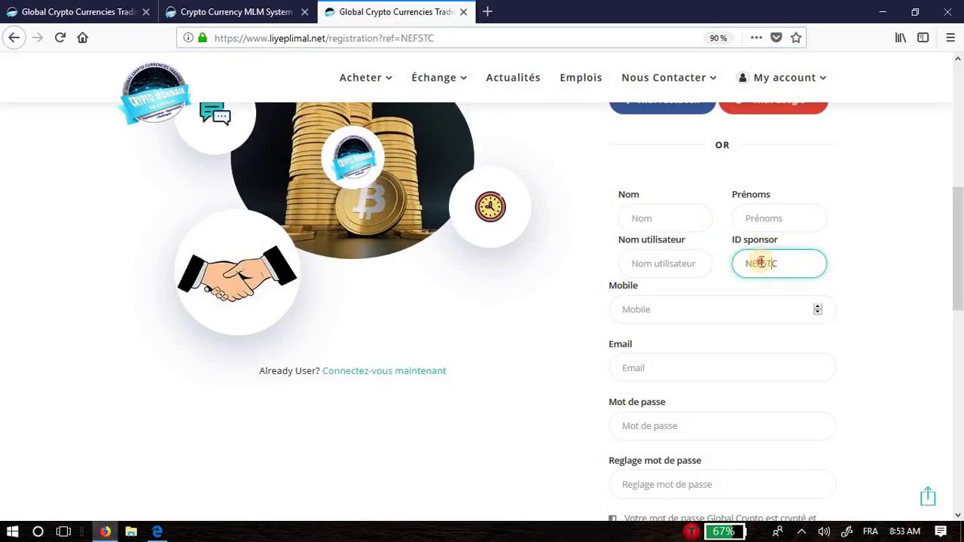
left_click(647, 217)
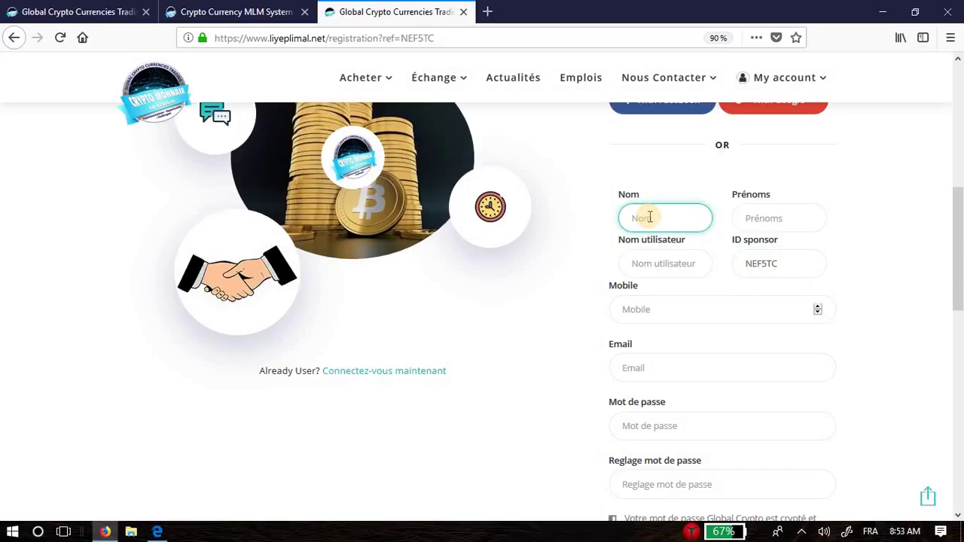
key("Tab")
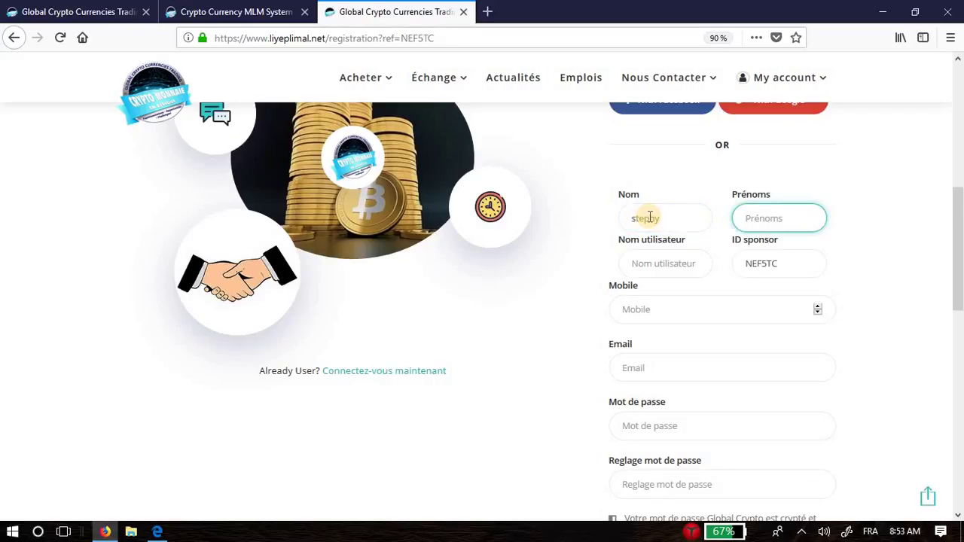
Fill in the Nom utilisateur field with the new member's username.
key("Tab")
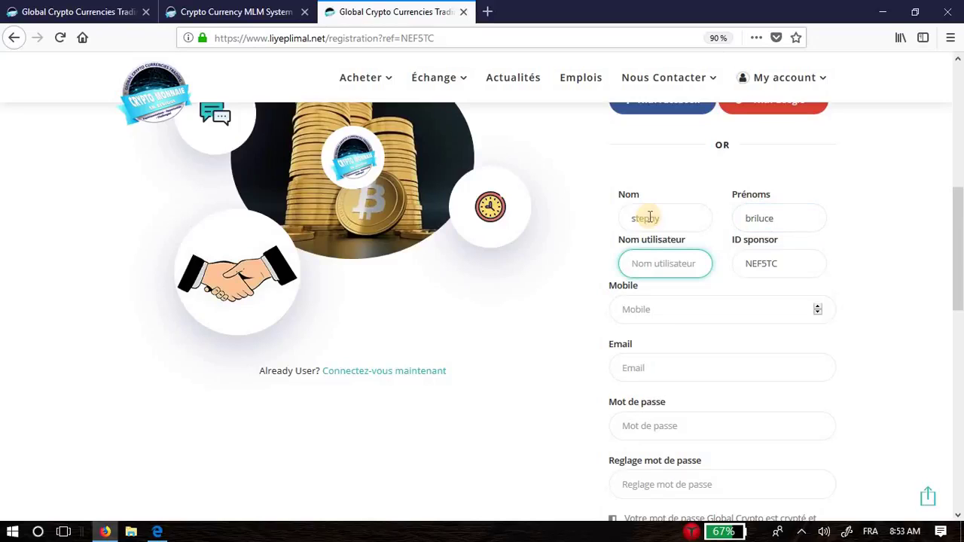
type("stephy2")
key("BackSpace")
key("BackSpace")
key("BackSpace")
key("BackSpace")
key("BackSpace")
key("BackSpace")
key("BackSpace")
type("briluce")
key("Tab")
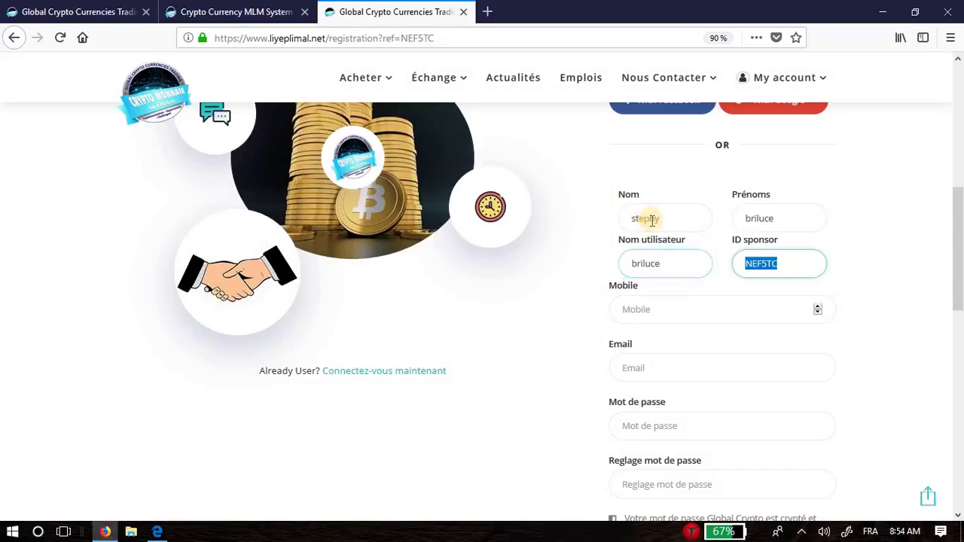
Enter the member's mobile phone number in the Mobile field.
left_click(666, 318)
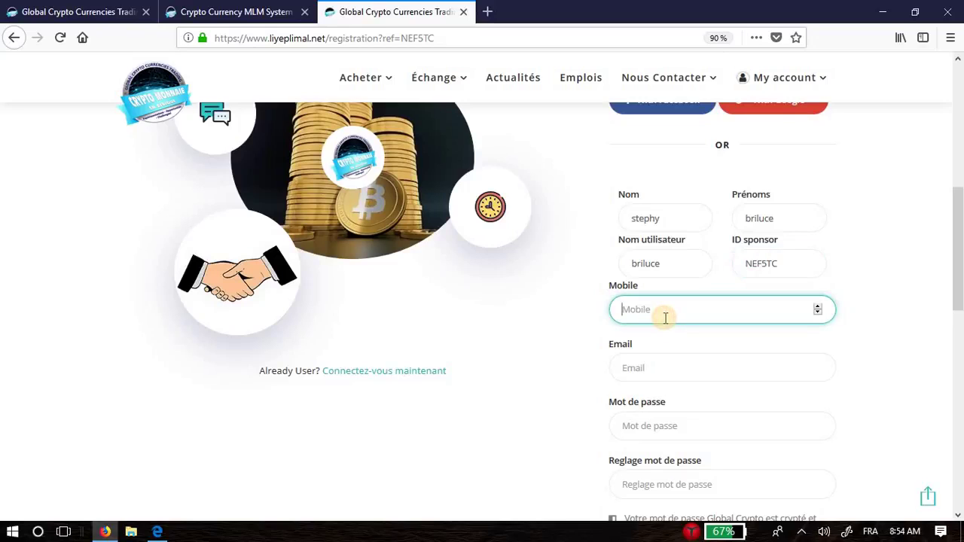
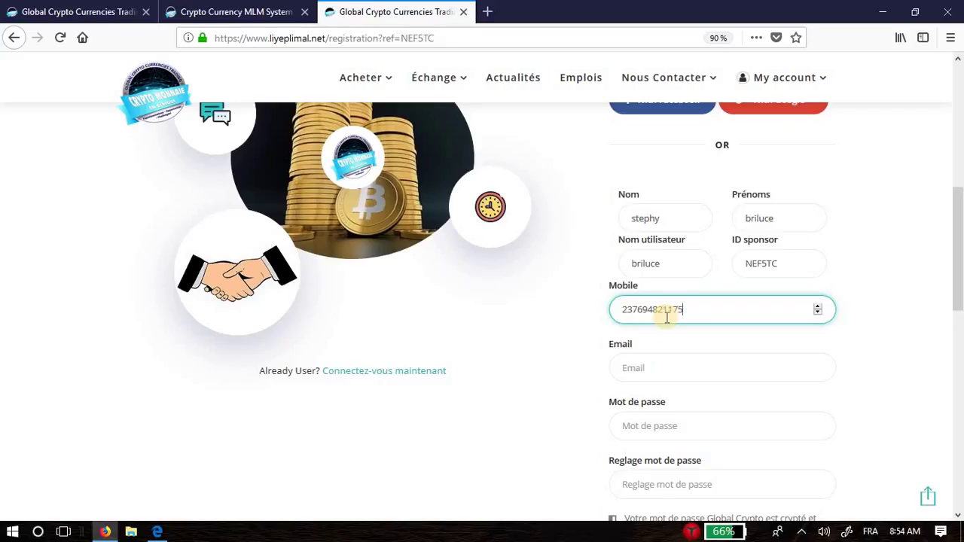
Enter the member's e-mail address and the account password in Mot de passe.
left_click(647, 369)
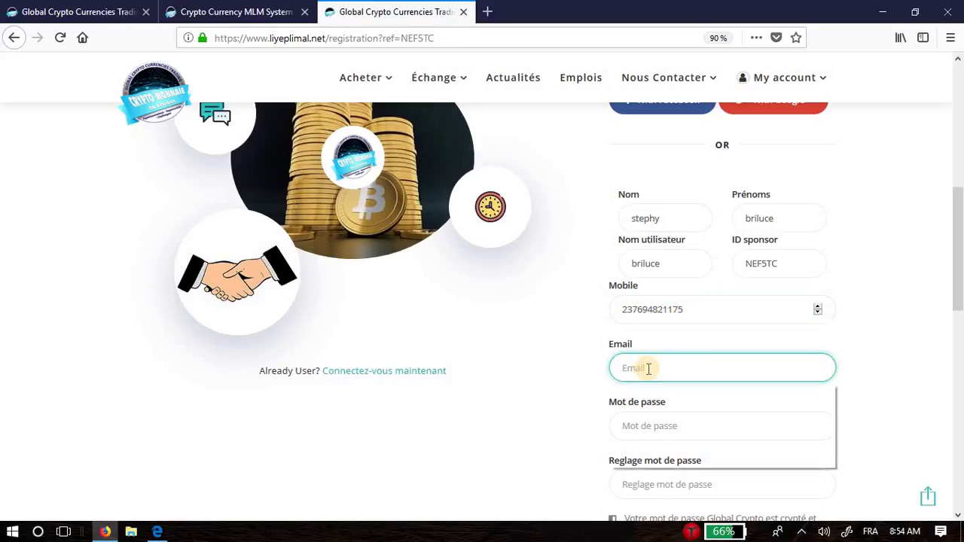
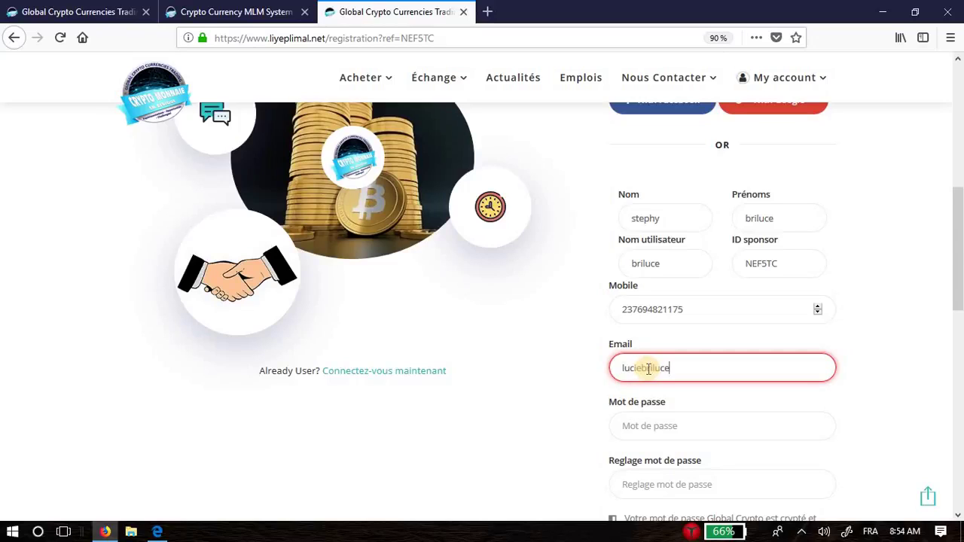
left_click(679, 422)
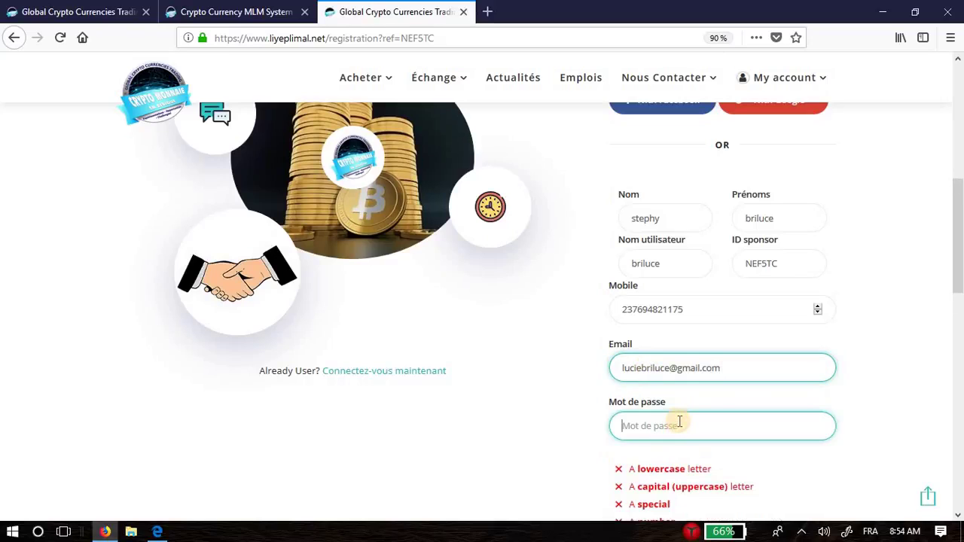
scroll(679, 422, "down", 2)
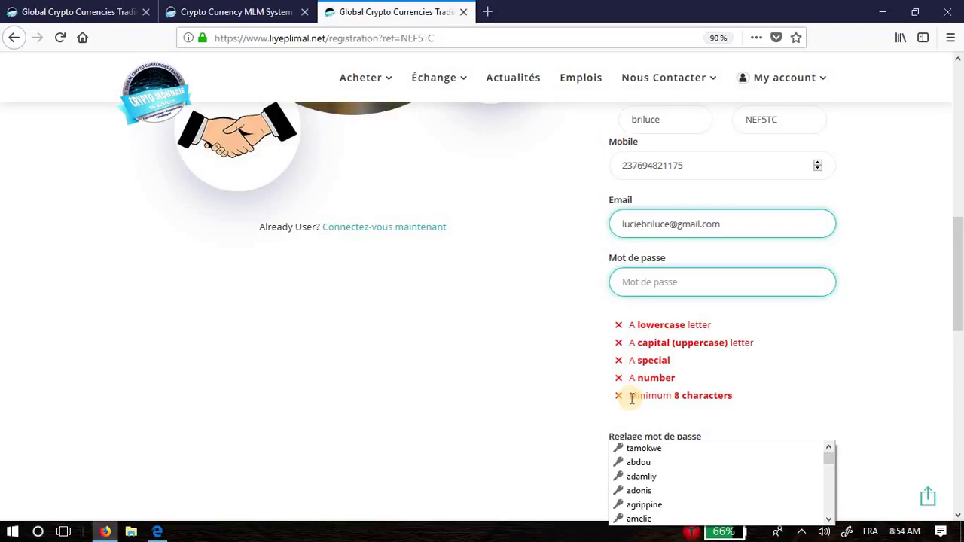
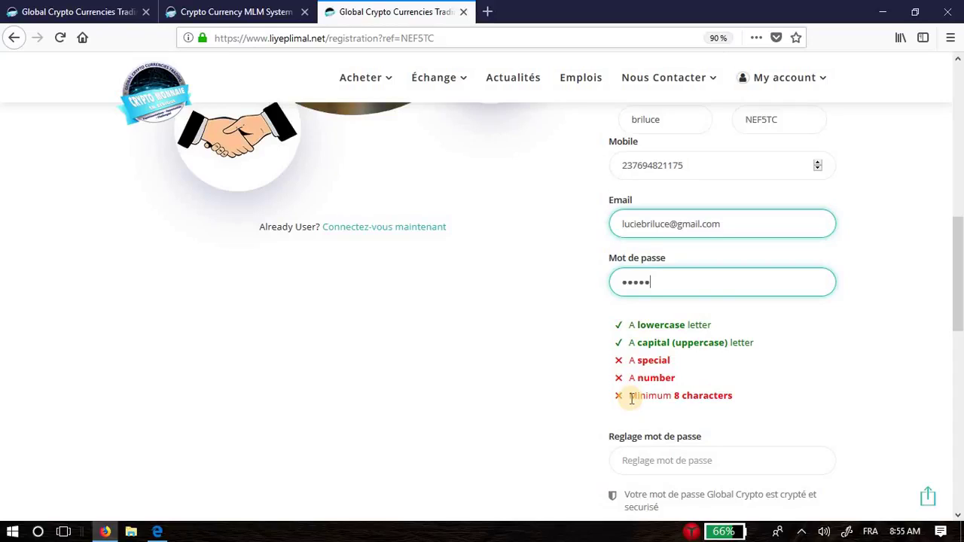
scroll(669, 317, "down", 2)
Repeat the password in the confirmation field, accept the terms, and submit with Créer un compte.
left_click(668, 317)
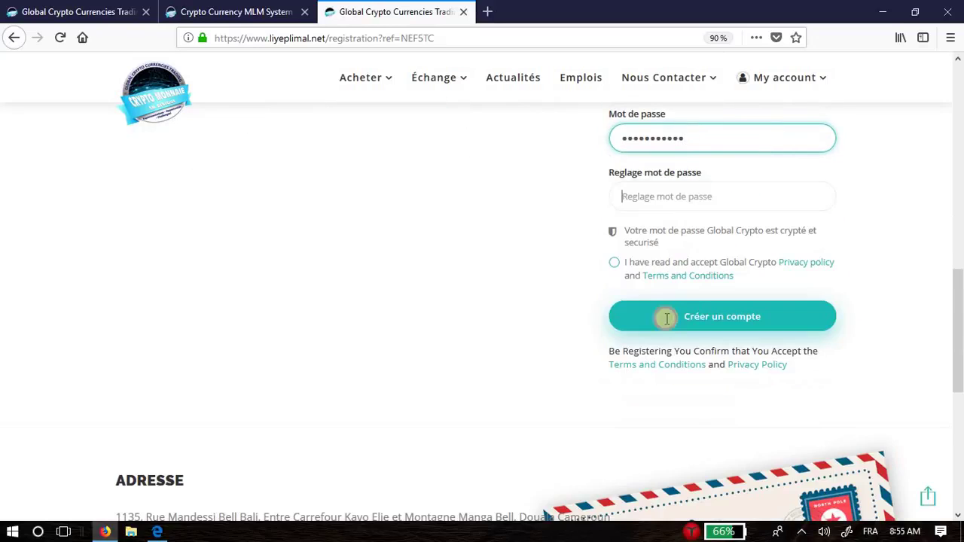
type("•••••")
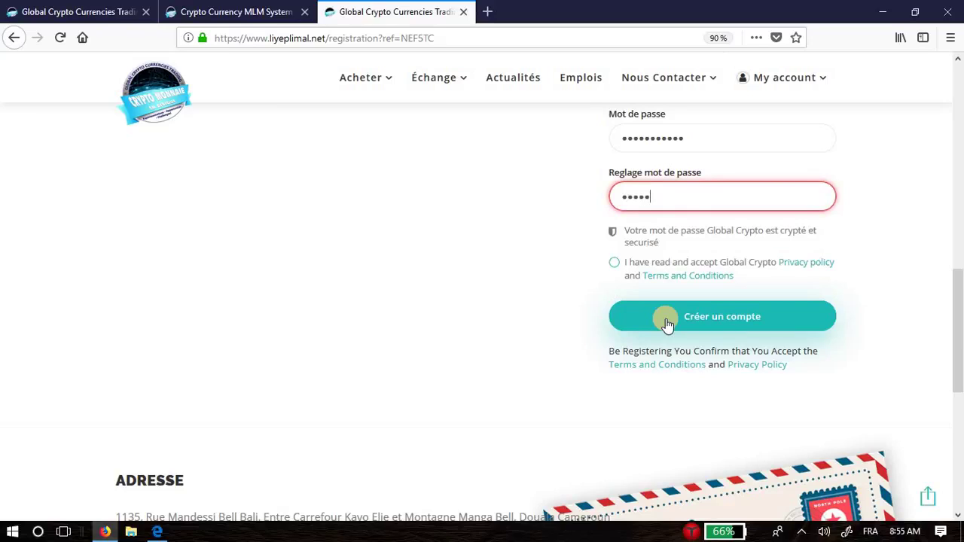
type("••••••")
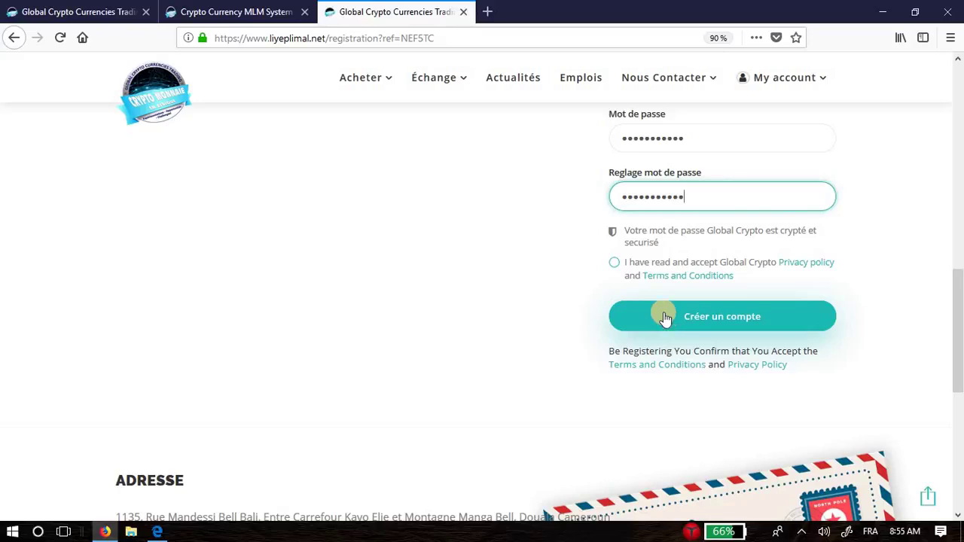
left_click(615, 264)
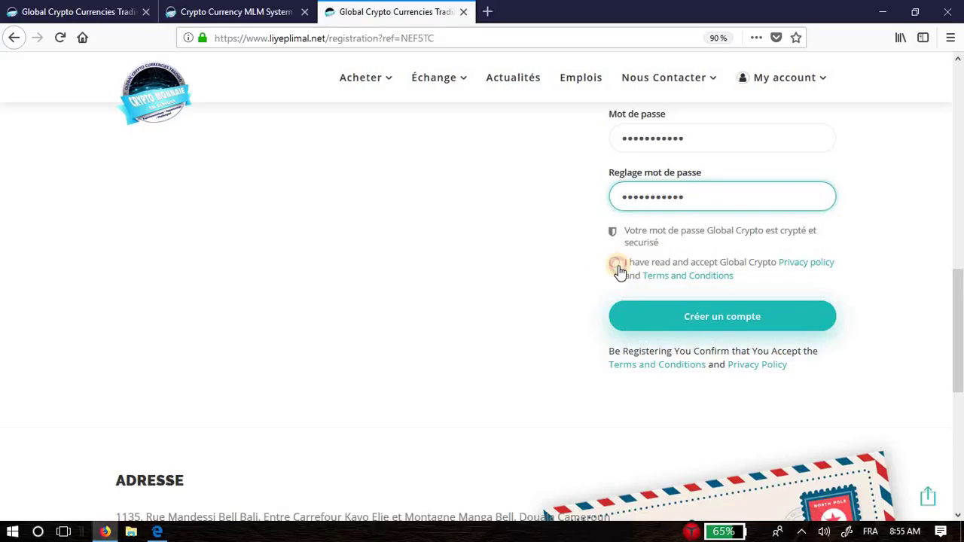
left_click(723, 317)
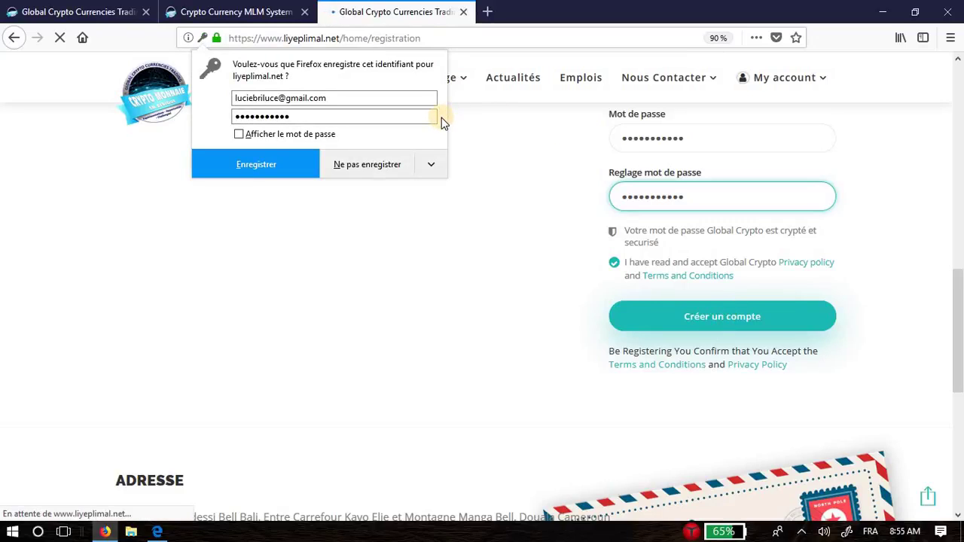
Dismiss Firefox's save-login offer and scroll down to the Lien d'activation notice.
scroll(603, 327, "down", 3)
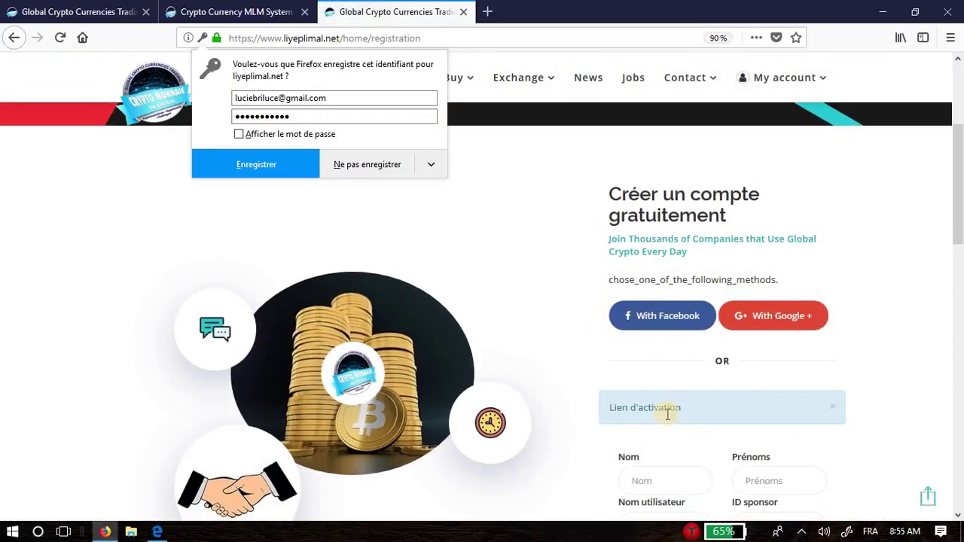
mouse_move(688, 407)
left_mouse_down()
mouse_move(616, 417)
mouse_move(678, 405)
left_mouse_up()
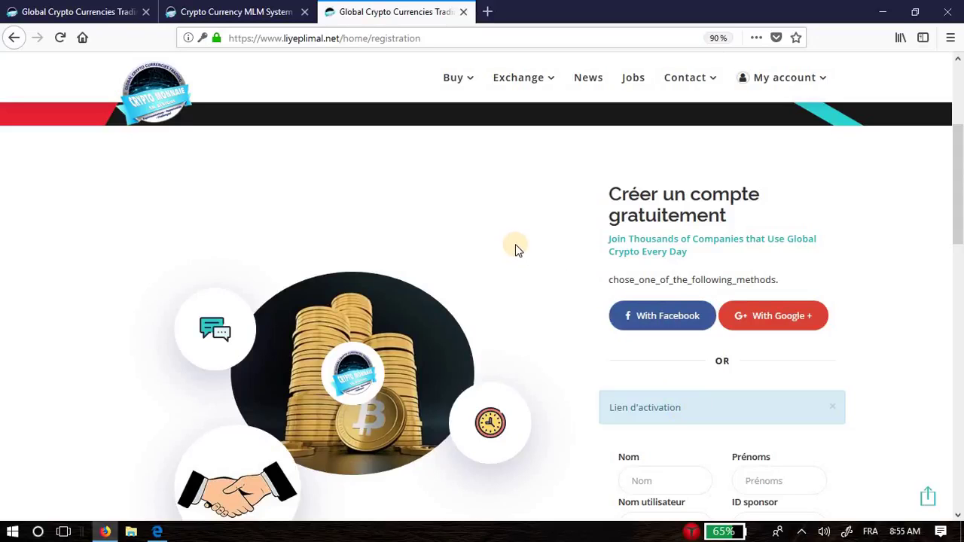
scroll(515, 250, "down", 2)
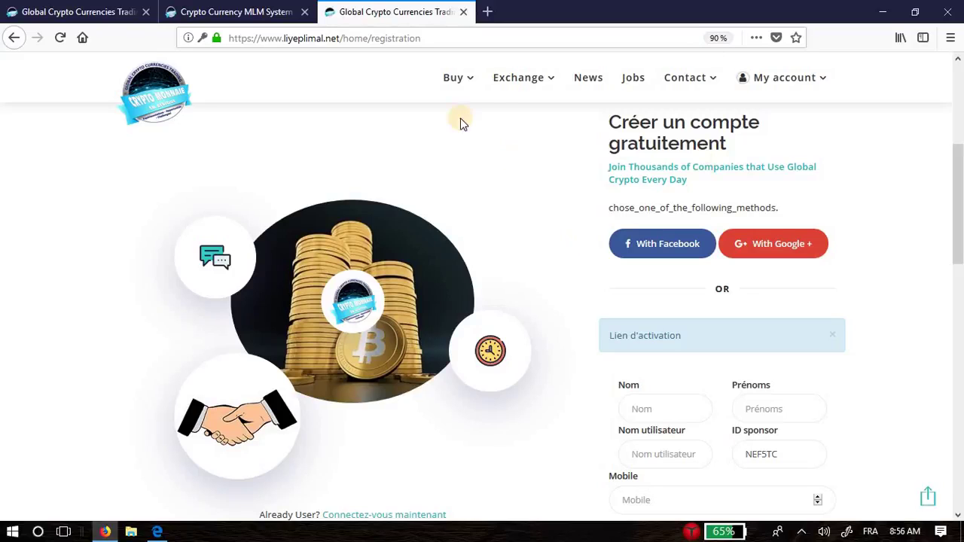
Log out of the current account on the customer dashboard tab.
left_click(238, 9)
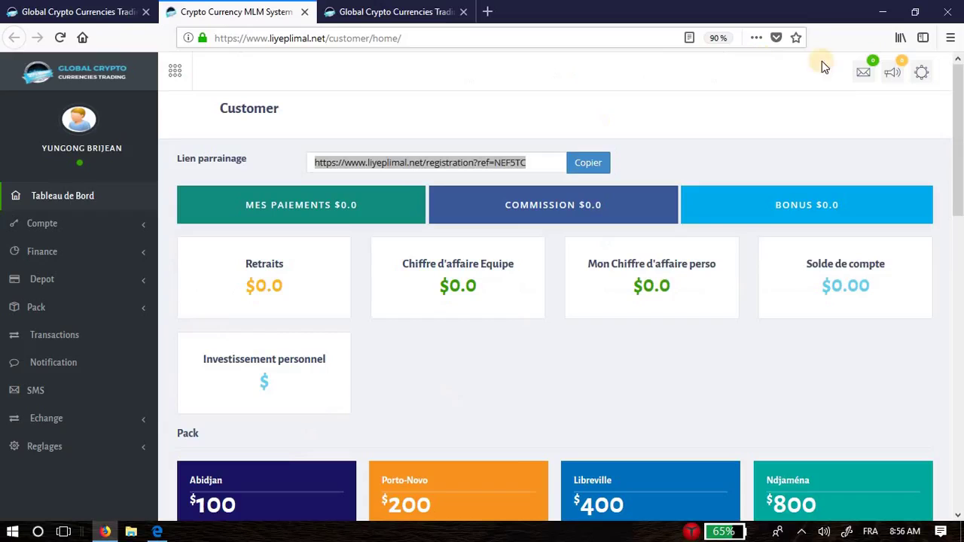
left_click(921, 72)
left_click(863, 143)
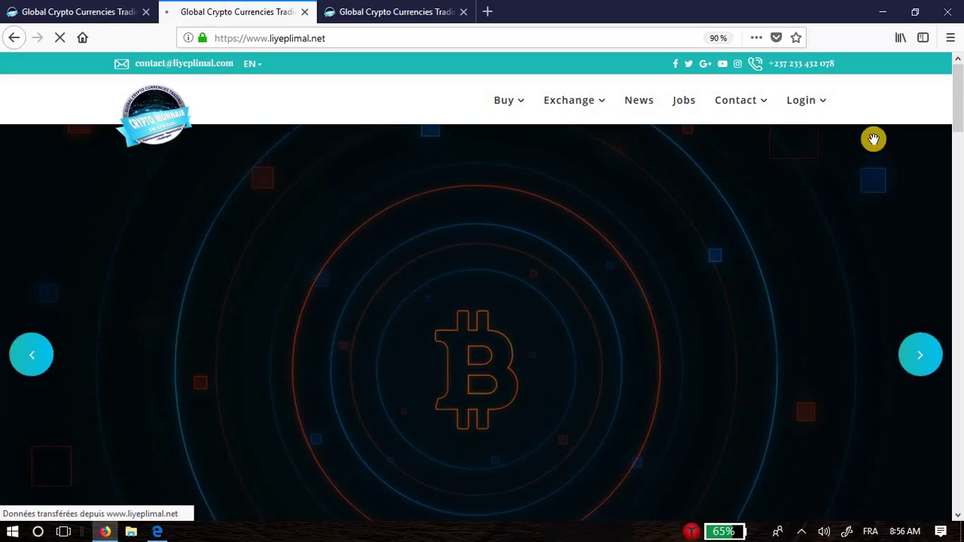
Switch the site to French and bring up the Se connecter login form.
mouse_move(806, 114)
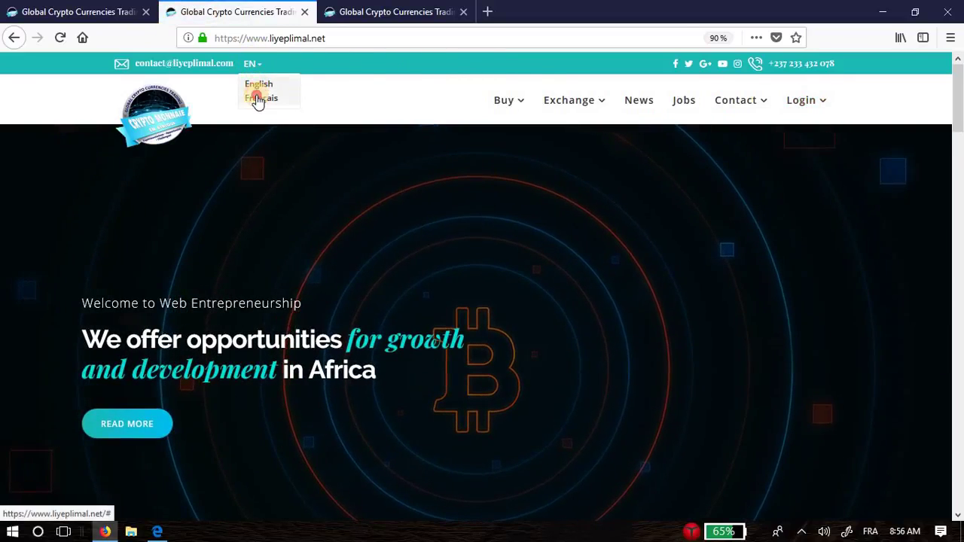
left_click(258, 101)
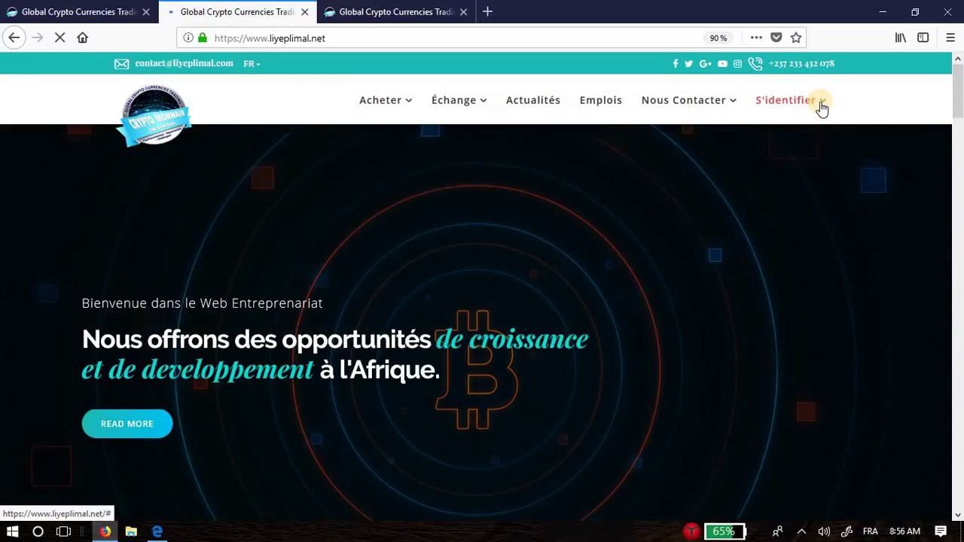
mouse_move(812, 107)
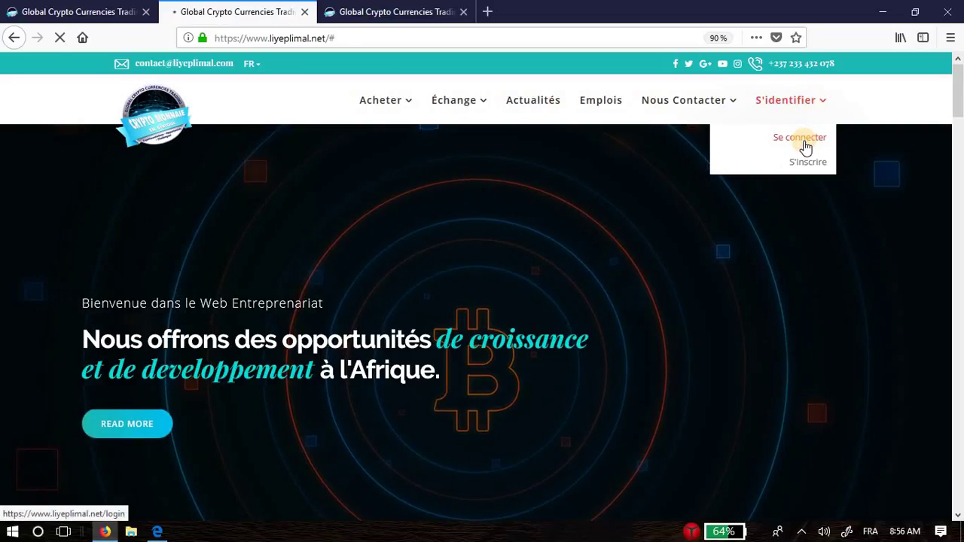
left_click(802, 140)
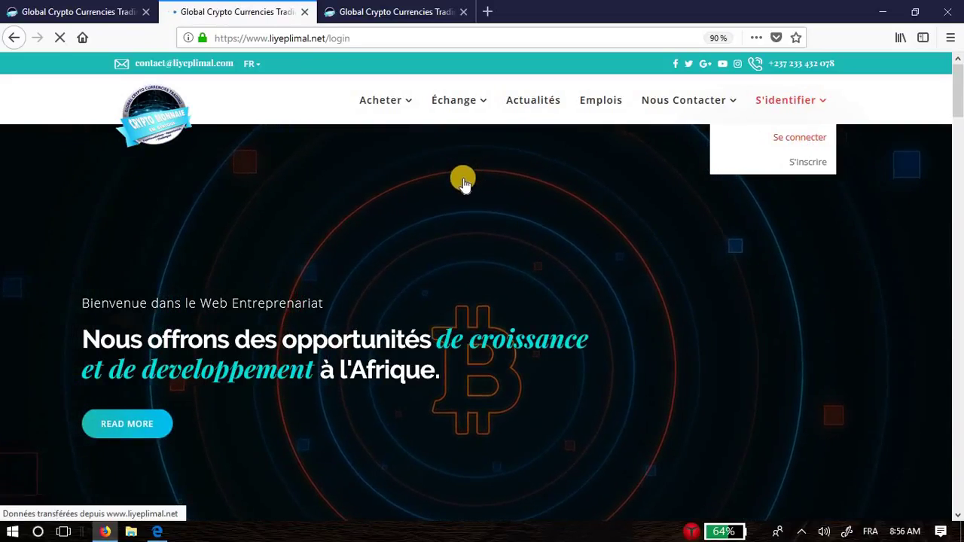
scroll(456, 211, "down", 5)
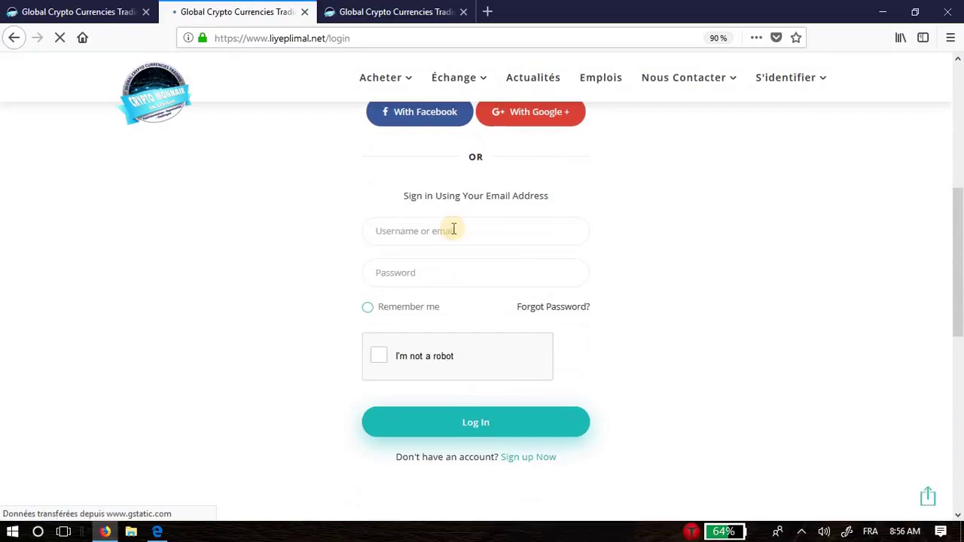
Enter the new account's username and password, then tick 'I'm not a robot'.
left_click(453, 231)
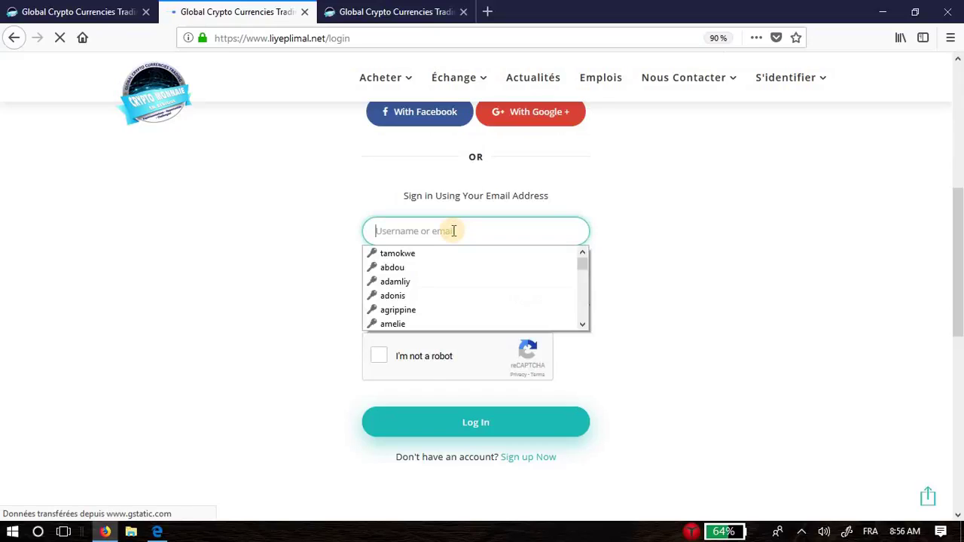
type("briluce")
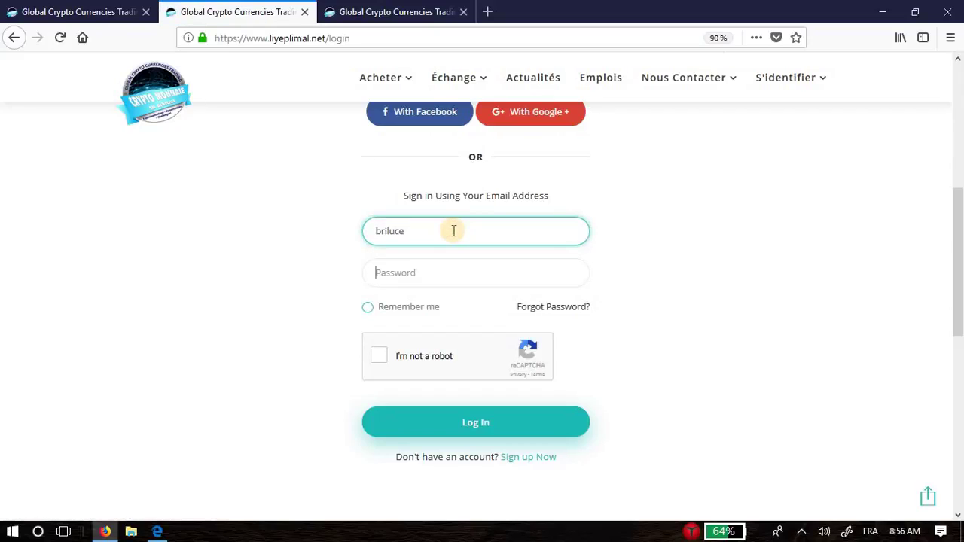
key("Tab")
type("••")
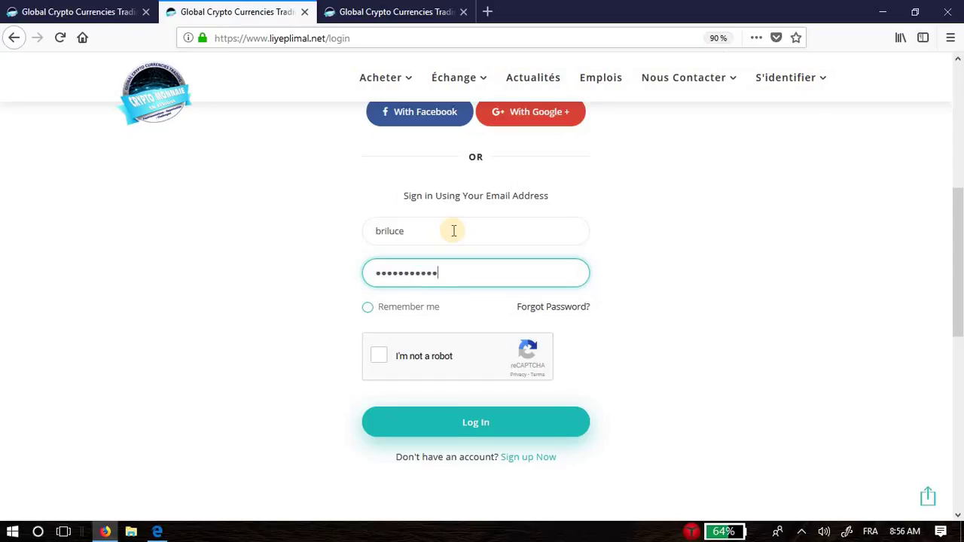
left_click(379, 355)
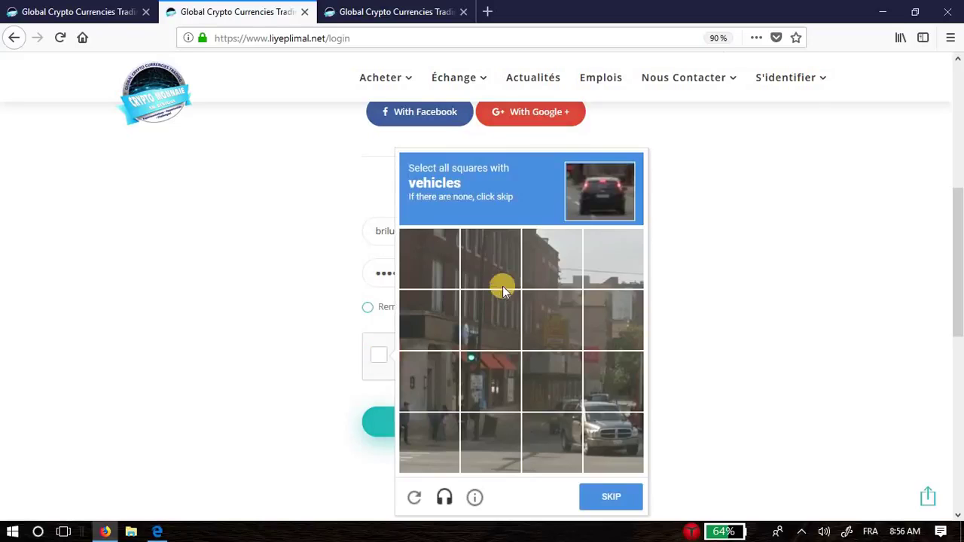
Mark the four vehicle tiles in the first image challenge and continue.
left_click(612, 442)
left_click(563, 437)
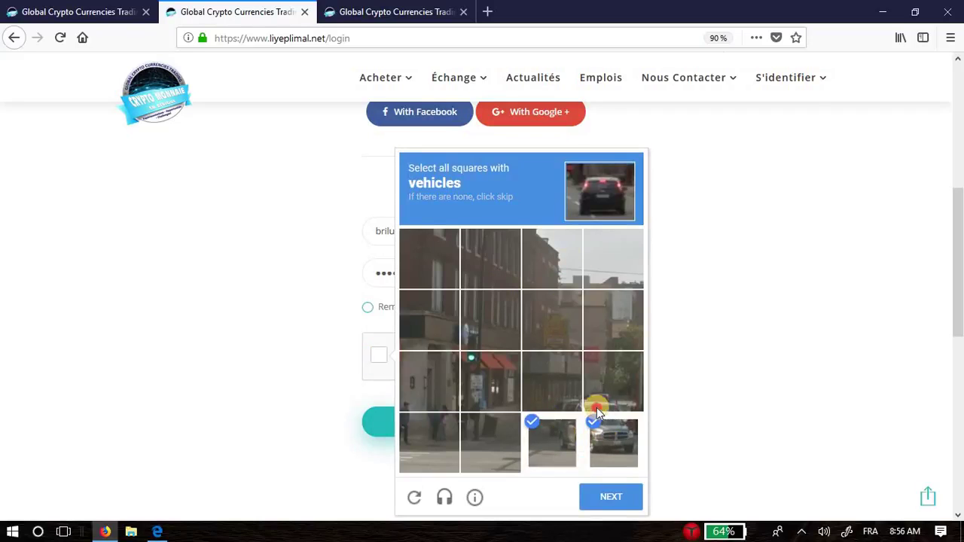
left_click(603, 388)
left_click(553, 388)
left_click(610, 495)
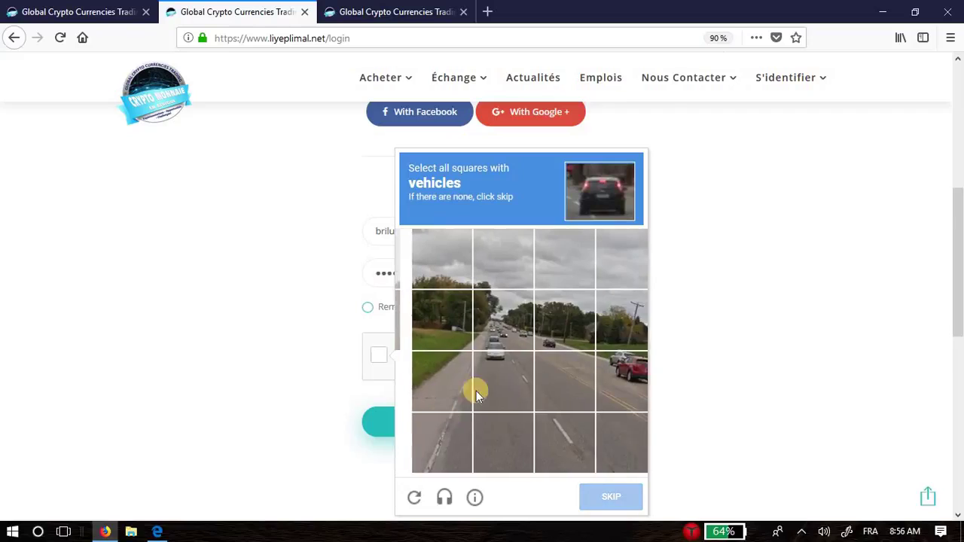
Mark the four car tiles in the second challenge, verify, and log in.
left_click(476, 331)
left_click(624, 365)
left_click(538, 338)
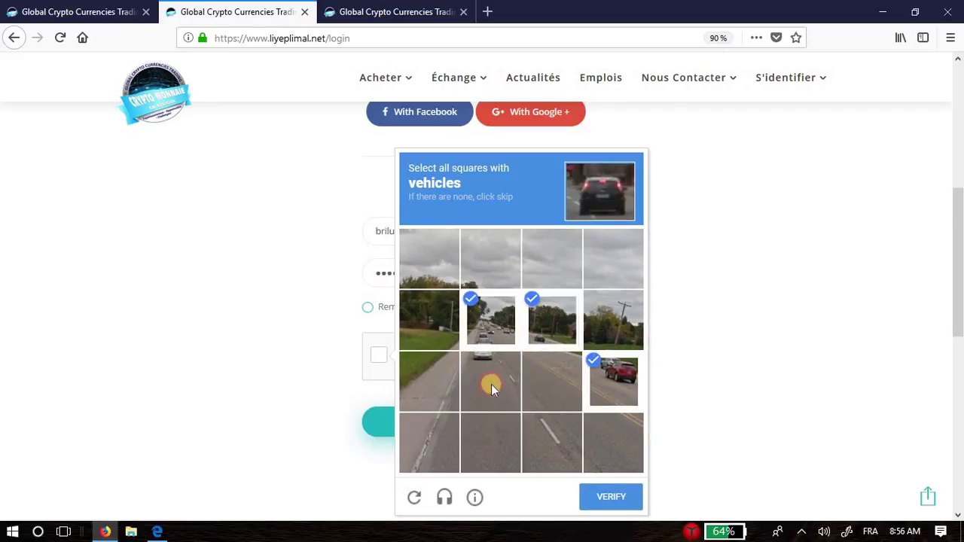
left_click(490, 383)
left_click(612, 503)
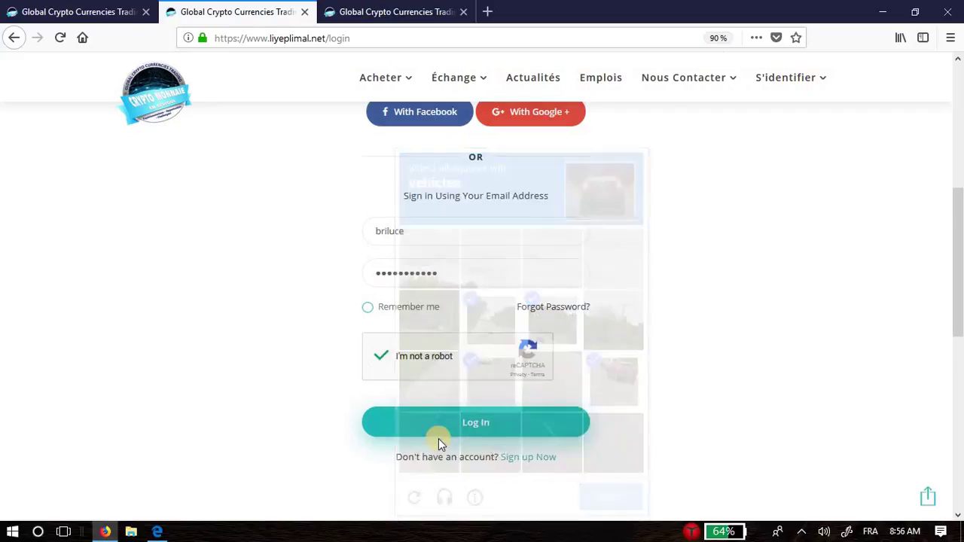
left_click(432, 430)
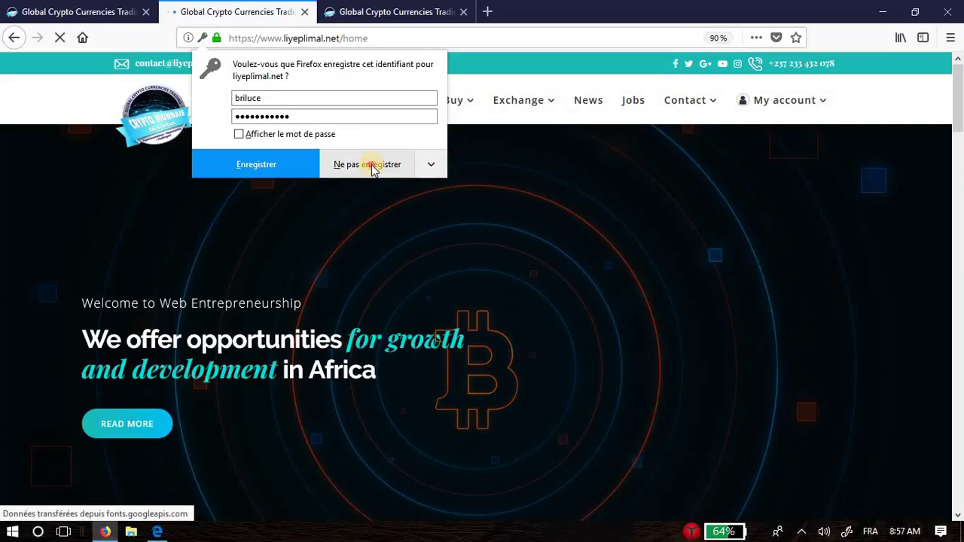
Decline saving the login, open My account > Dashboard, and close the extra tab.
left_click(372, 165)
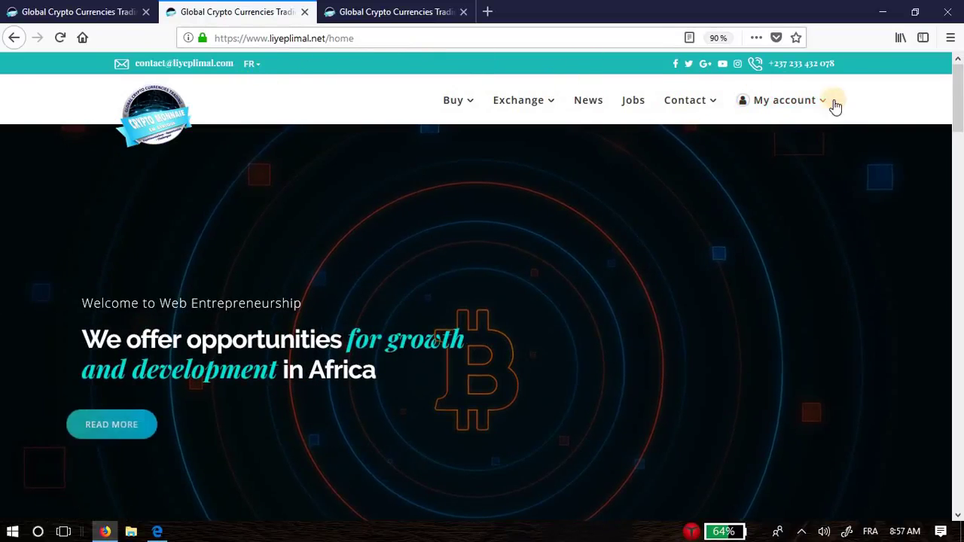
mouse_move(823, 109)
left_click(812, 138)
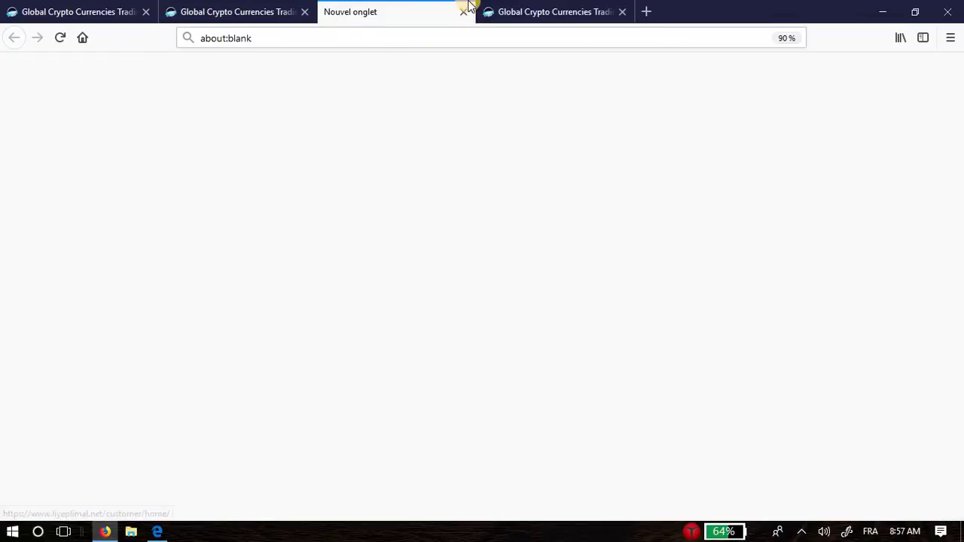
left_click(620, 16)
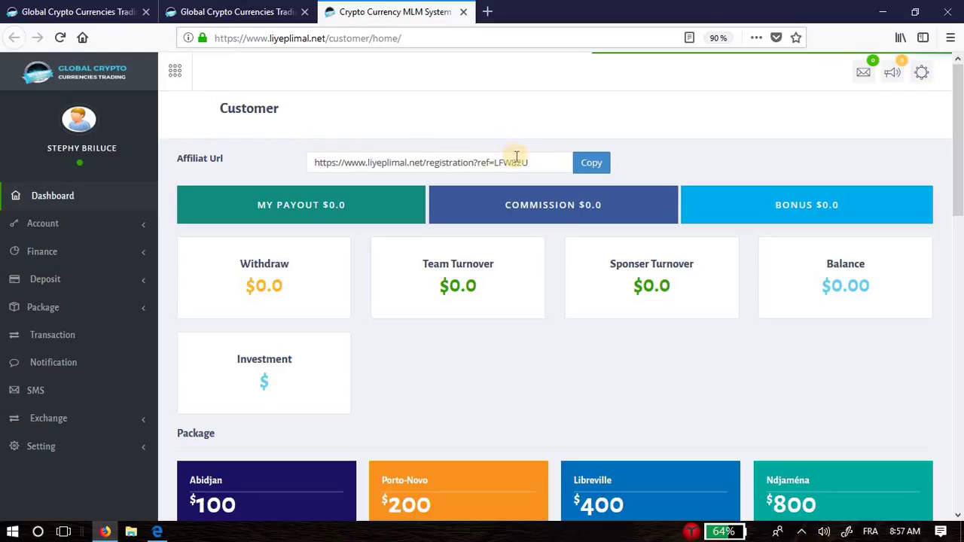
Close the old login tab and select the new account's full Affiliat Url.
left_click_drag(513, 162, 315, 156)
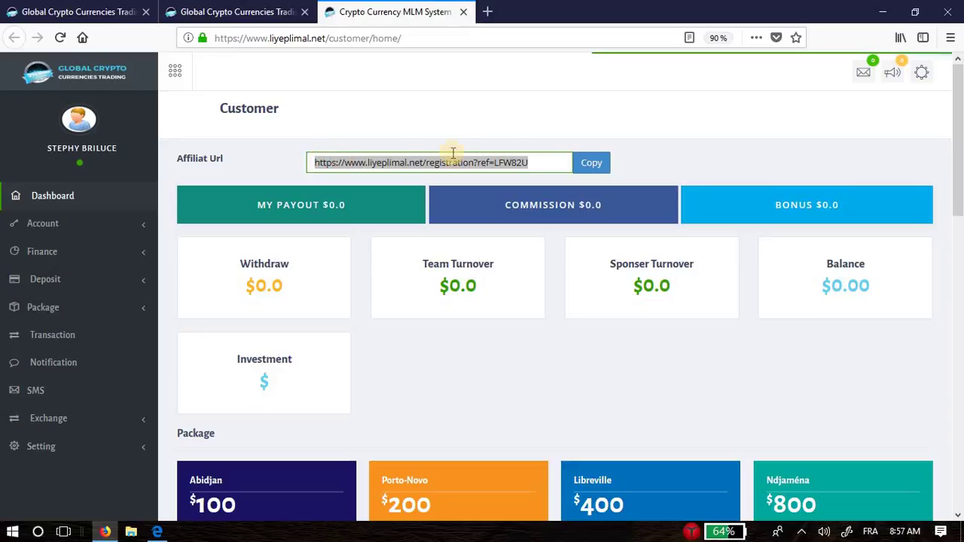
left_click(546, 160)
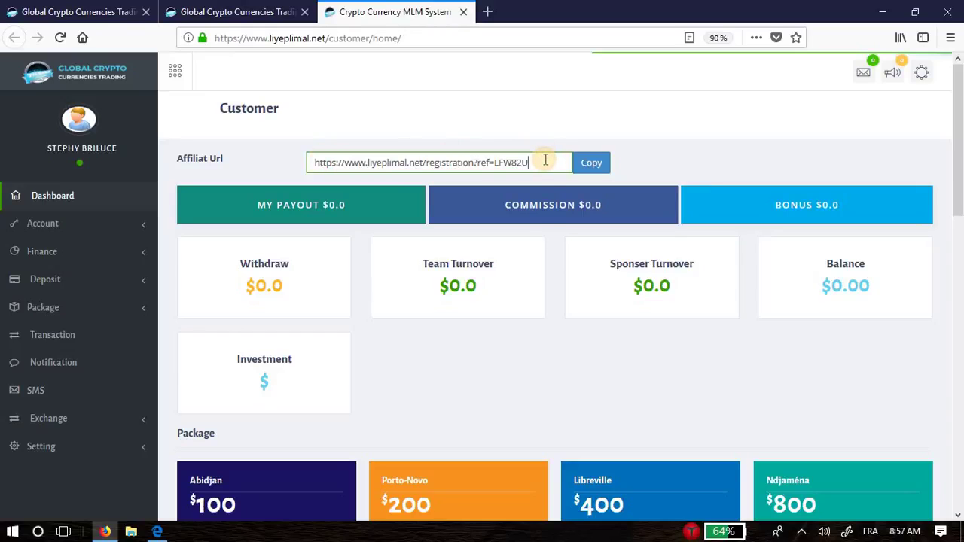
scroll(498, 259, "down", 3)
scroll(496, 259, "up", 3)
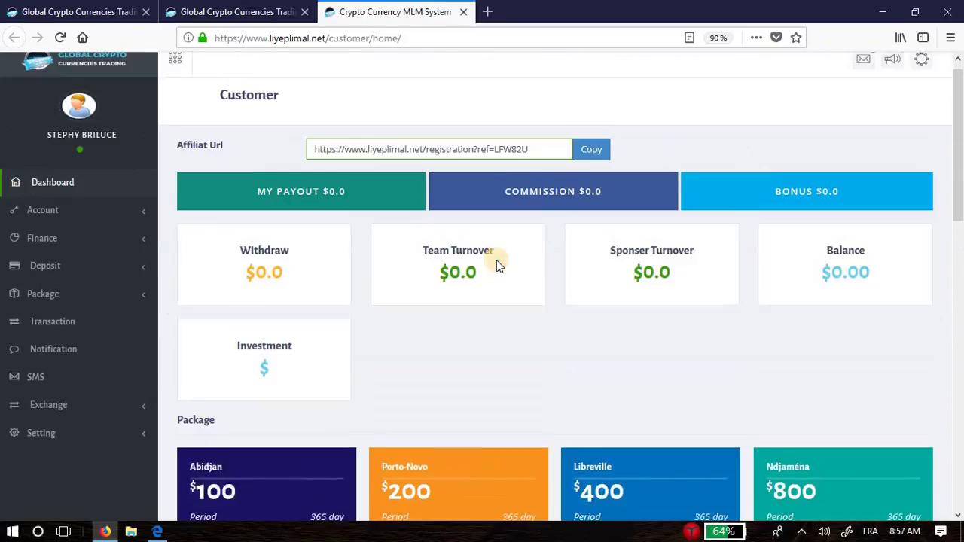
scroll(496, 260, "up", 1)
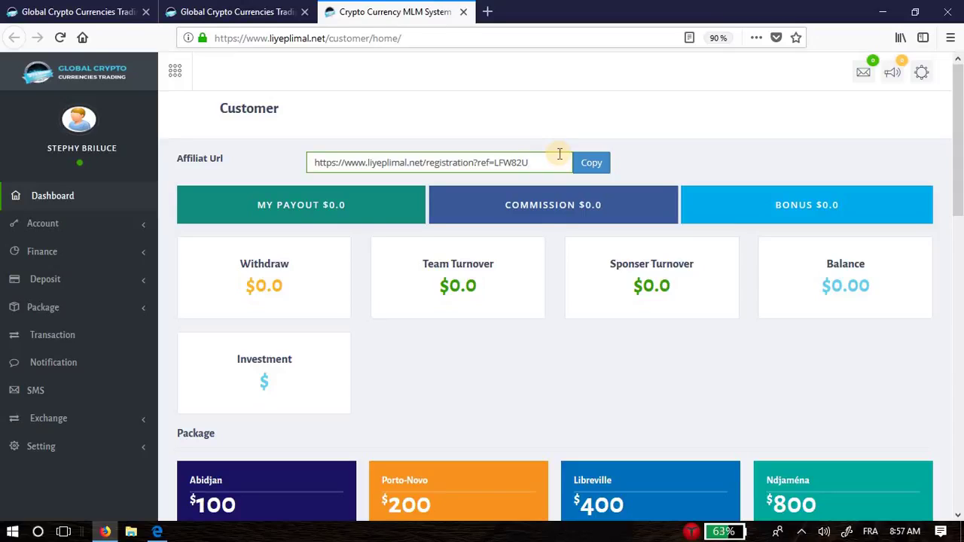
left_click(304, 12)
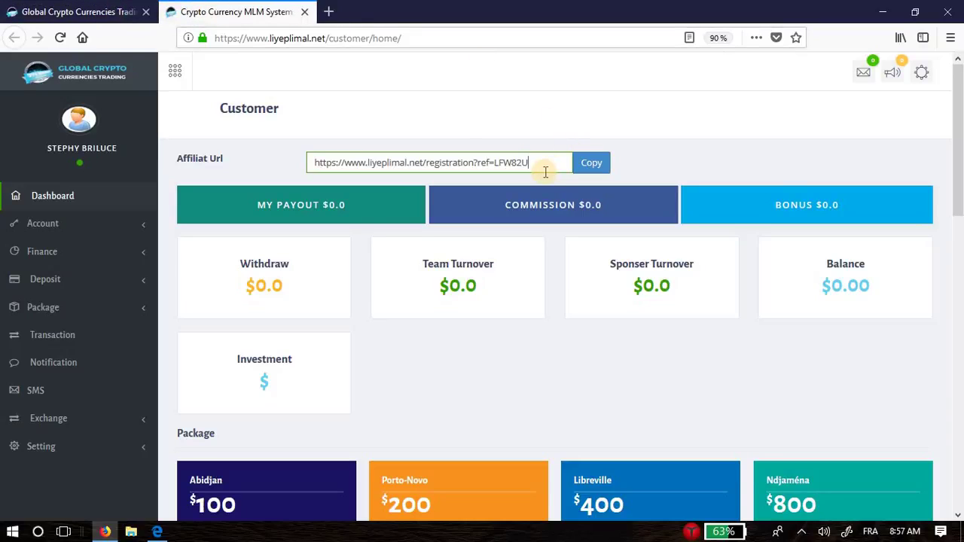
left_click_drag(549, 163, 312, 168)
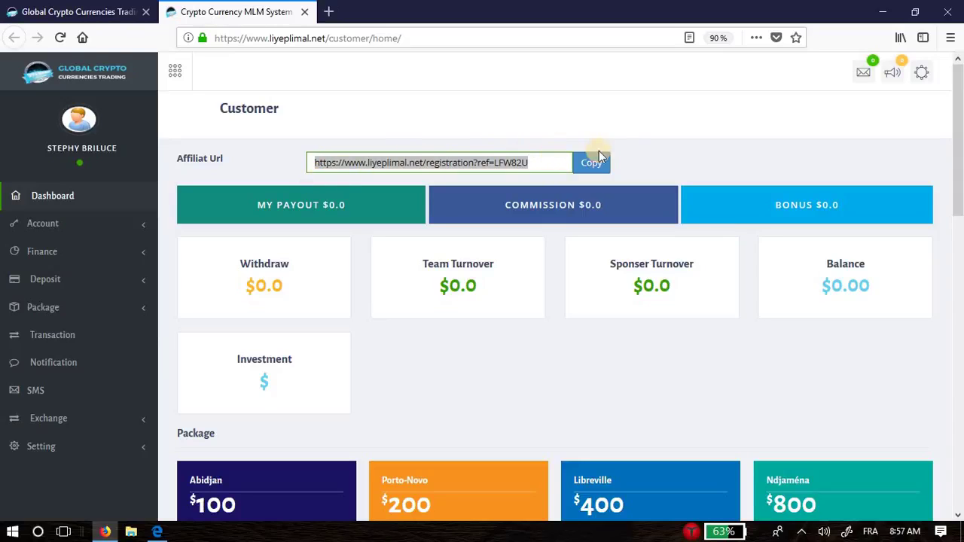
scroll(639, 157, "down", 2)
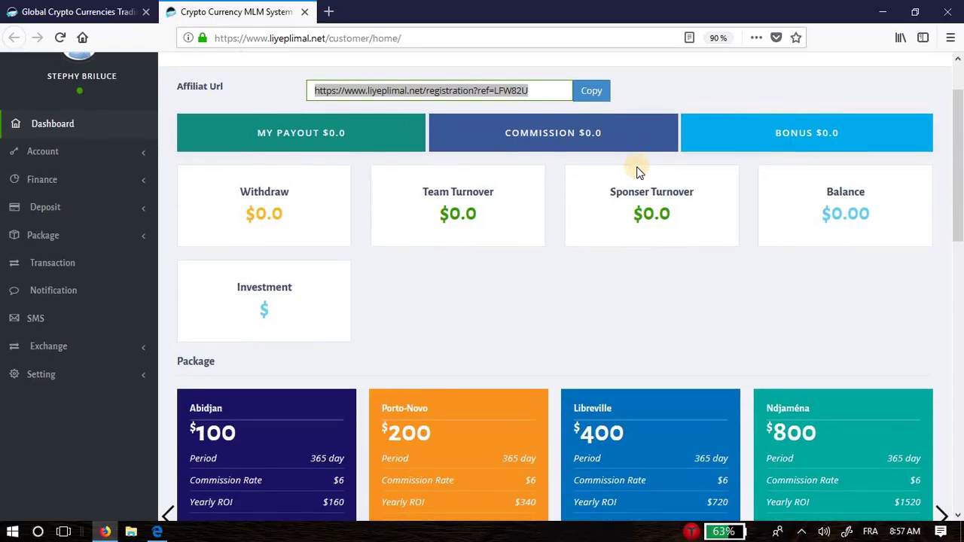
scroll(631, 181, "down", 4)
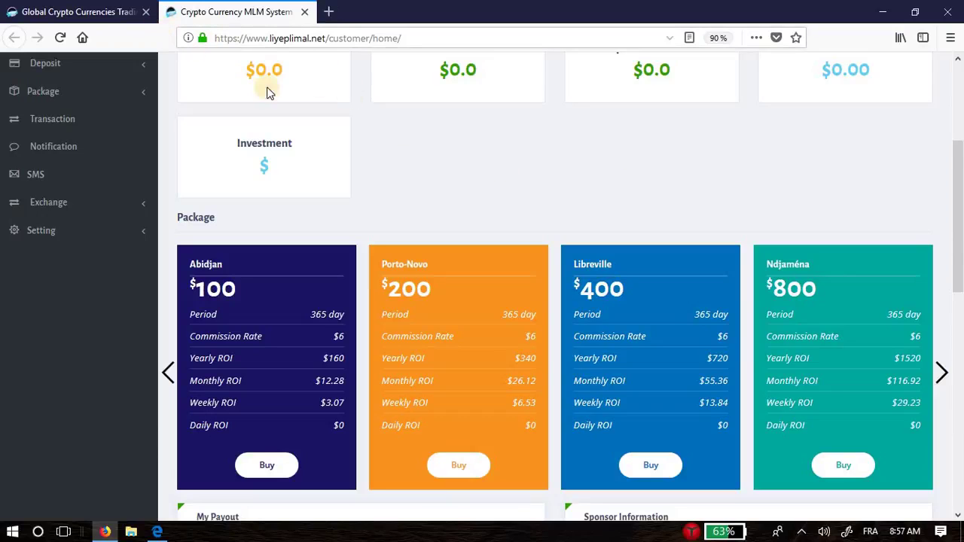
scroll(619, 141, "up", 6)
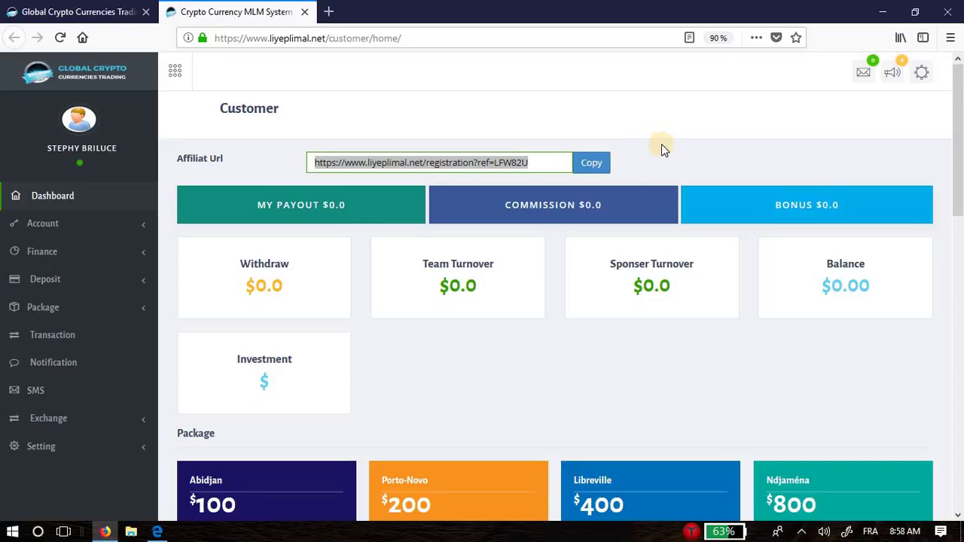
left_click(540, 165)
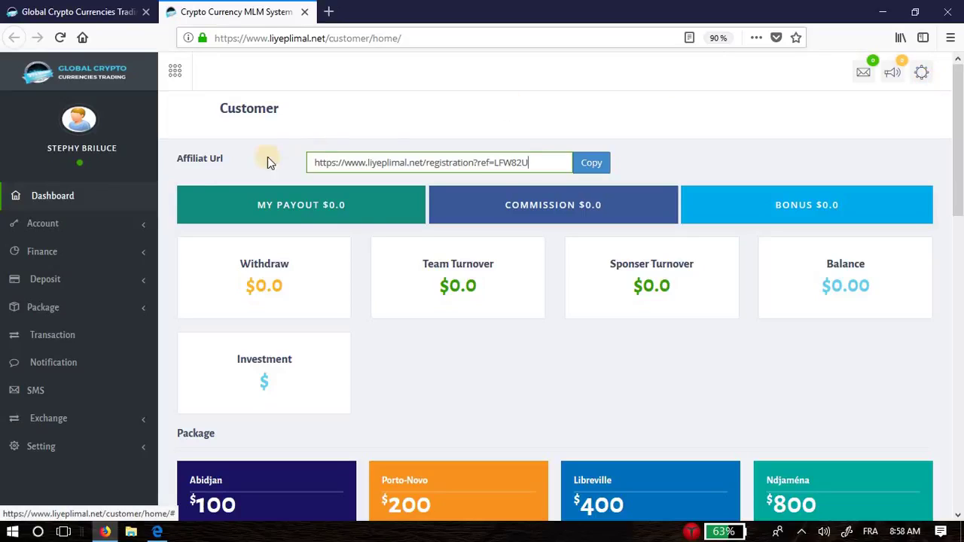
scroll(294, 243, "down", 3)
scroll(842, 141, "up", 3)
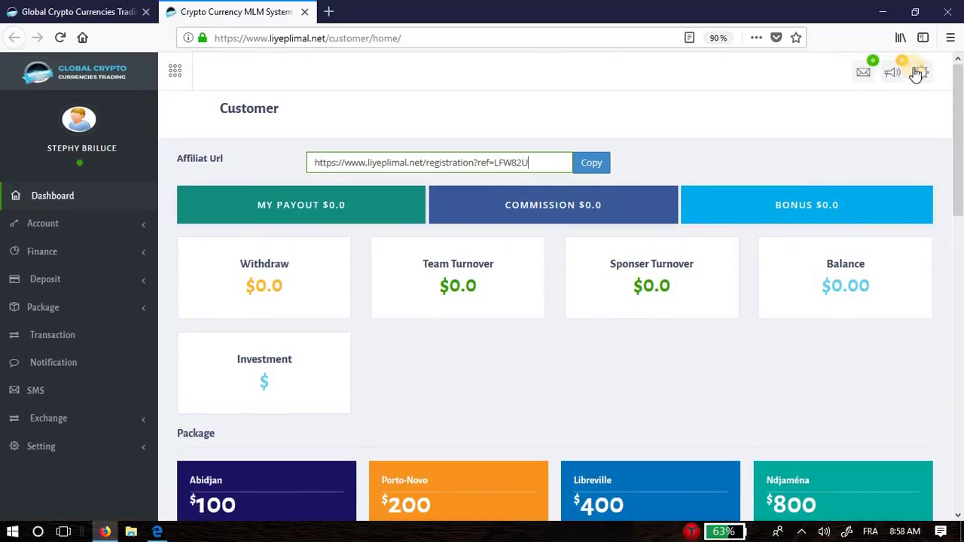